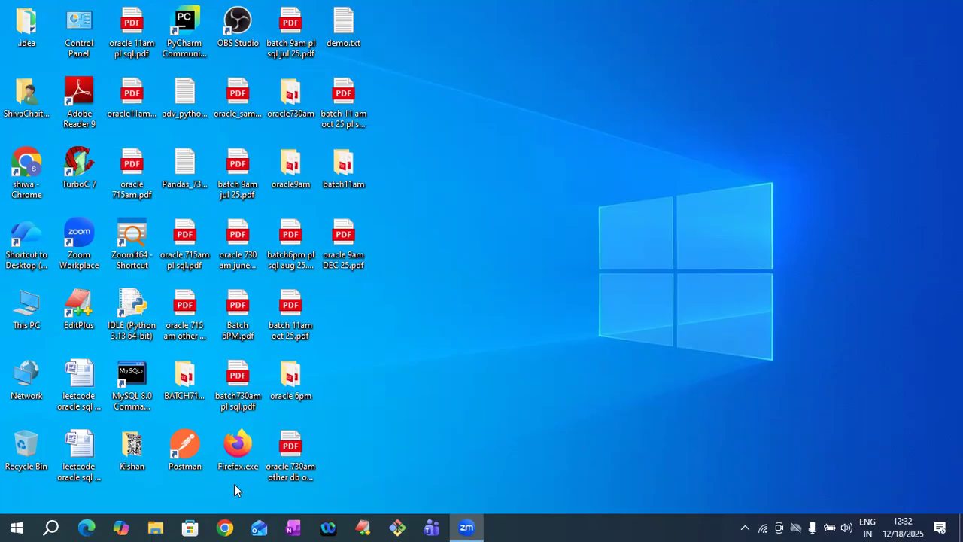
- Launch Chrome with your own profile and load the google.com homepage
left_click(224, 527)
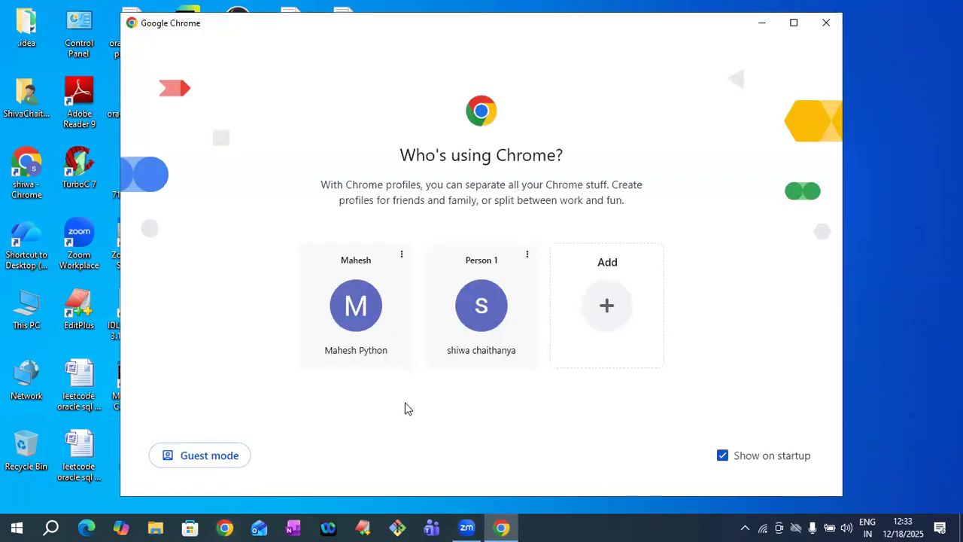
left_click(488, 315)
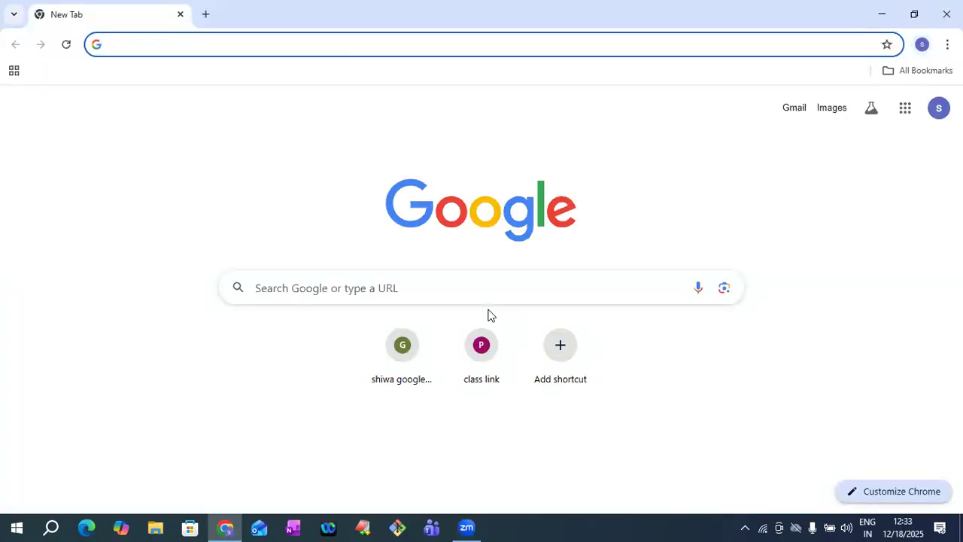
type("google.com")
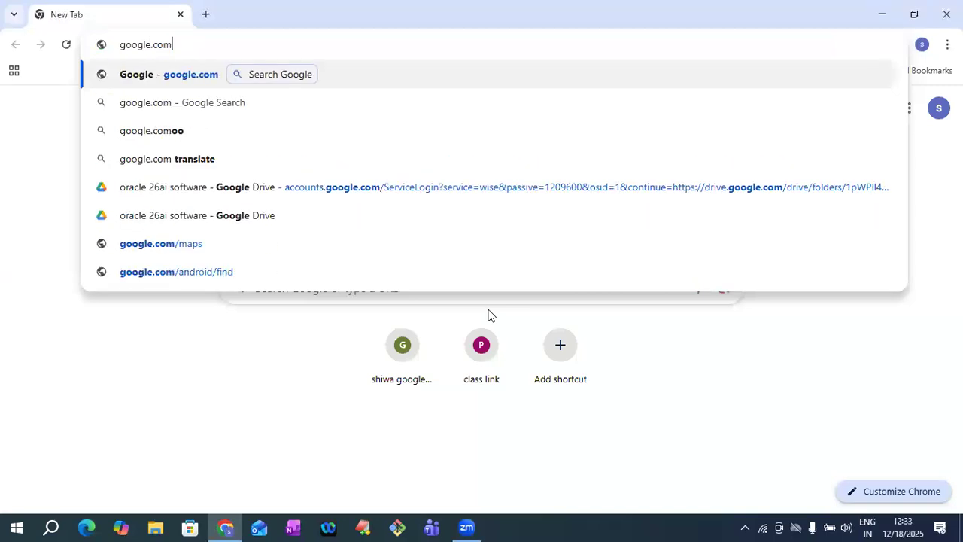
key("Return")
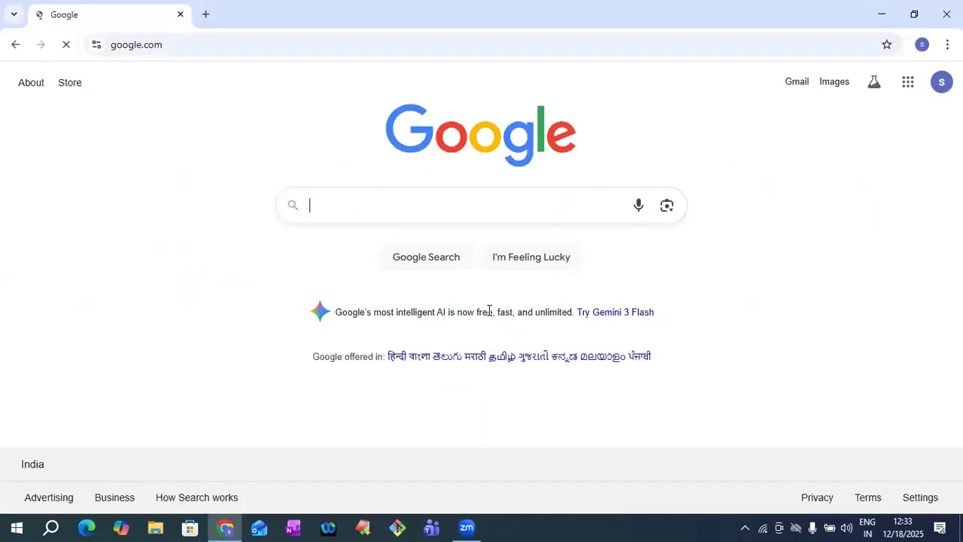
left_click(406, 210)
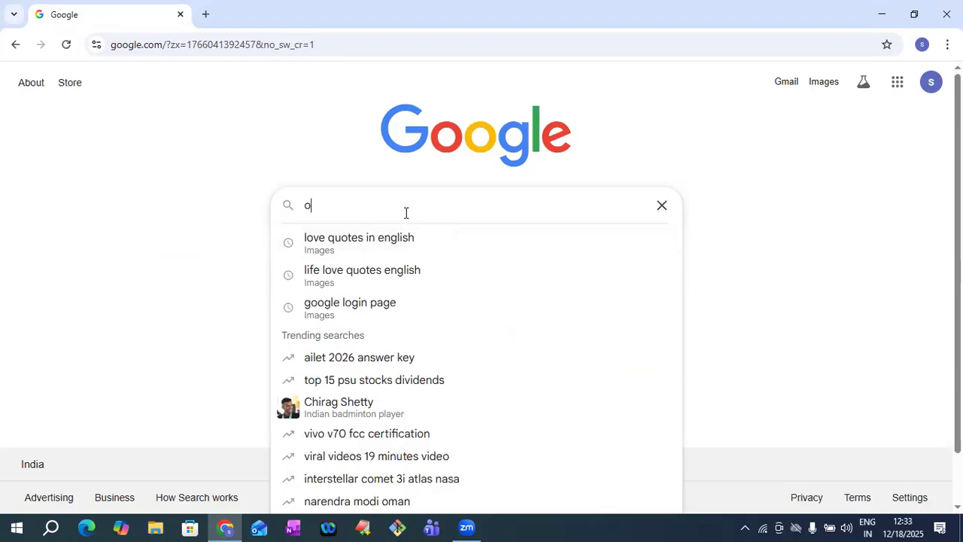
- Search Google for 'oracle26aisoftware download' and open Oracle's AI Database Software Downloads page
type("oracle2")
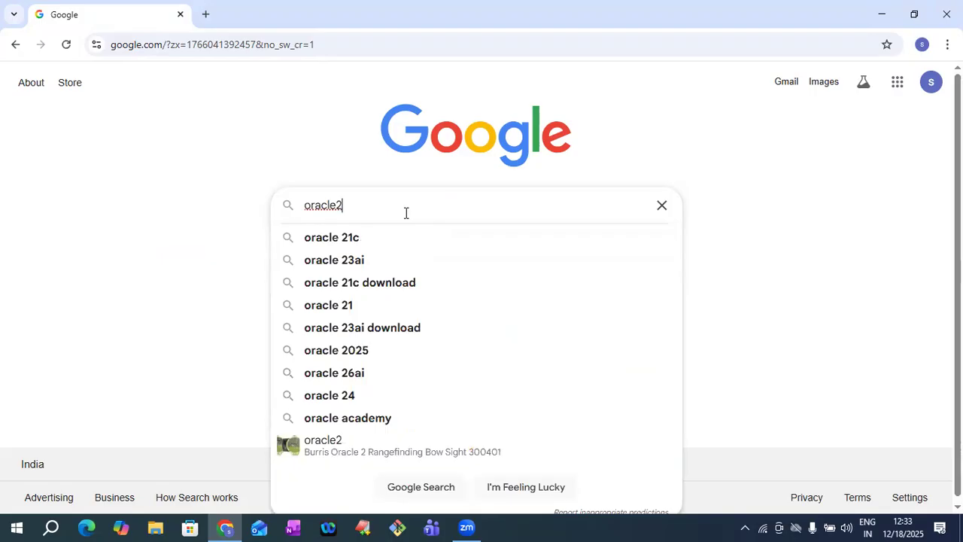
type("6aisoftware.download")
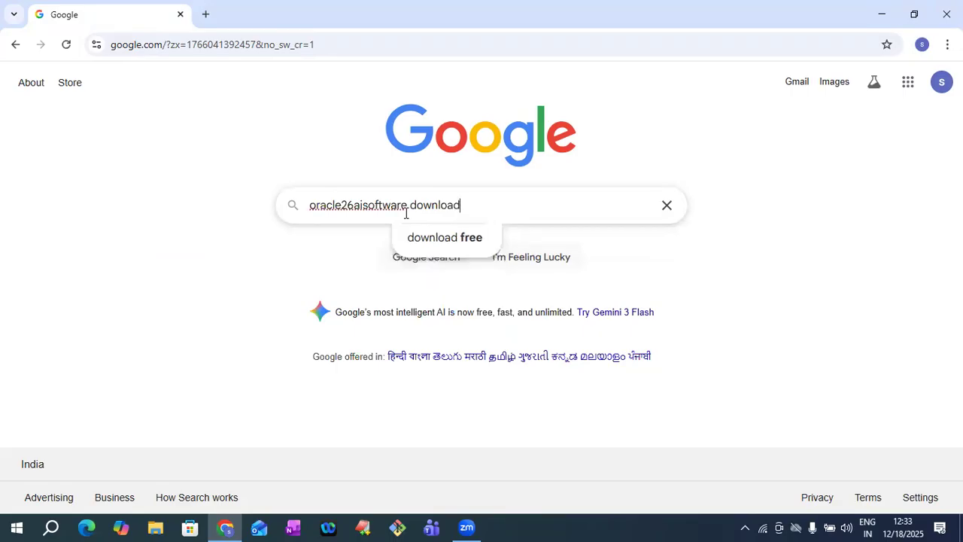
key("Return")
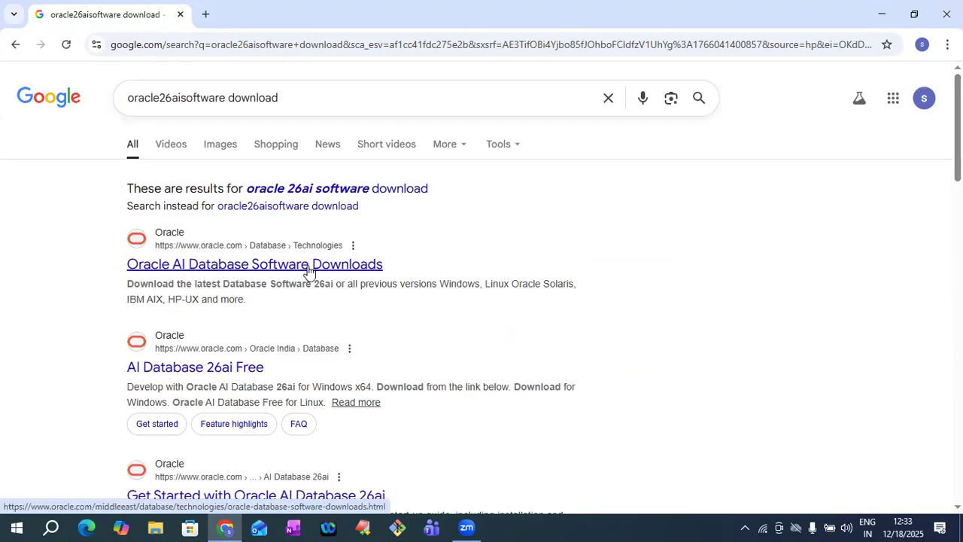
left_click(283, 267)
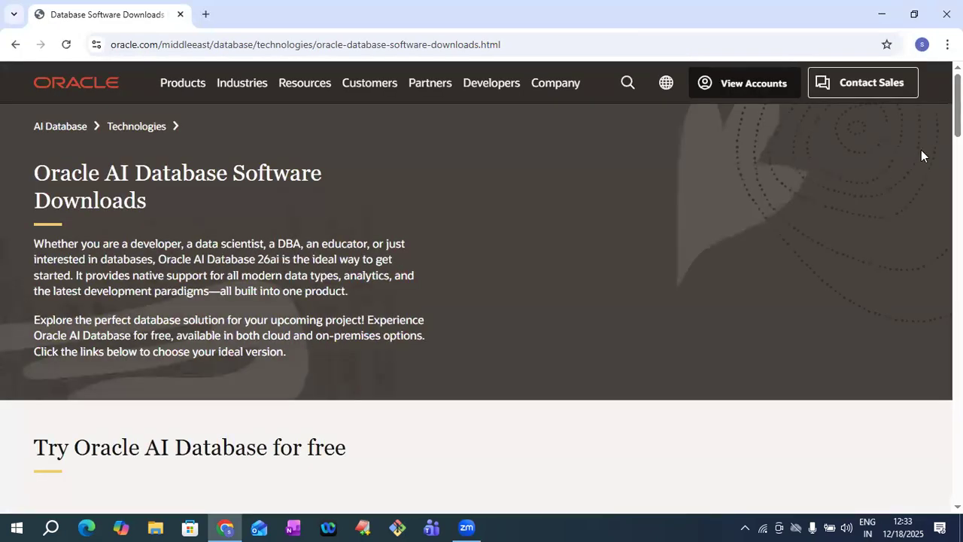
- Dismiss the country popup and download Oracle AI Database Free for Windows (ZIP)
scroll(481, 301, "down", 4)
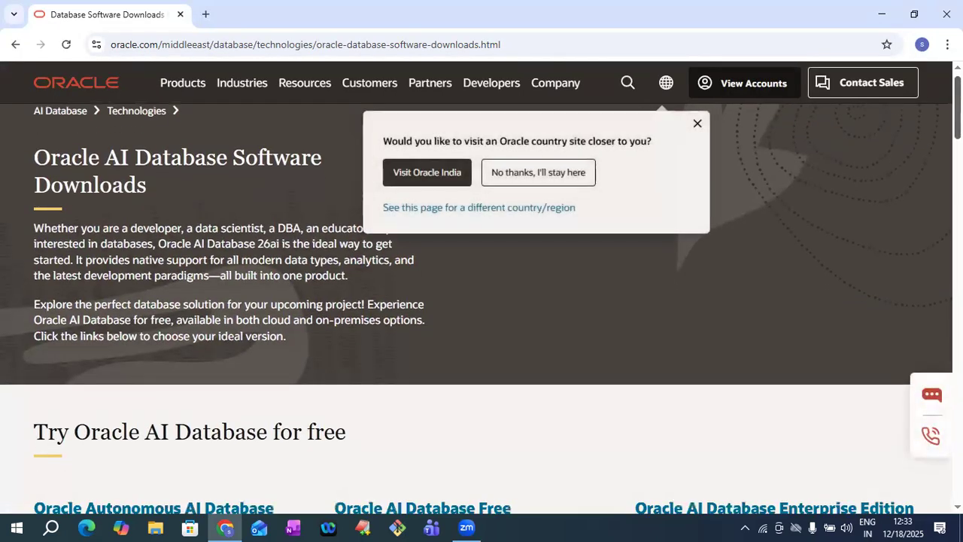
scroll(482, 301, "down", 3)
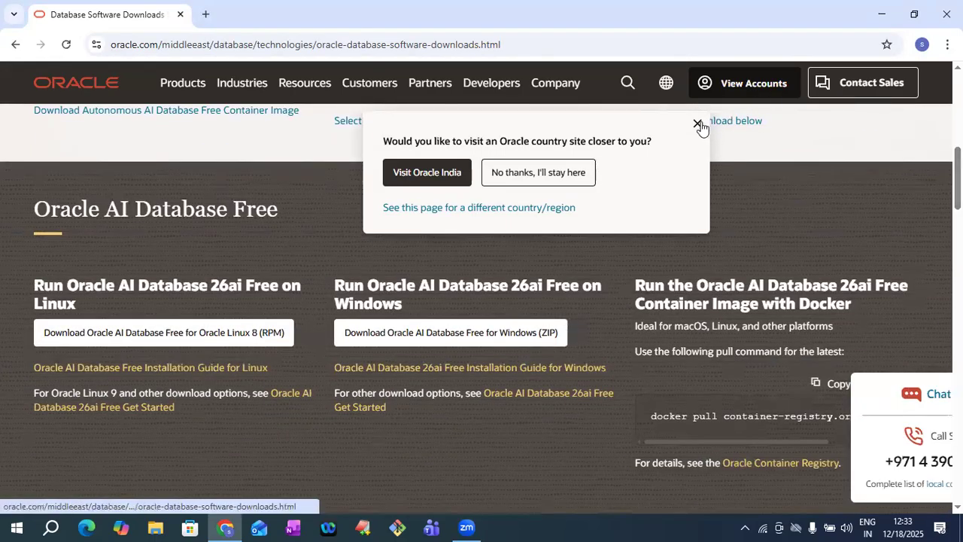
left_click(697, 123)
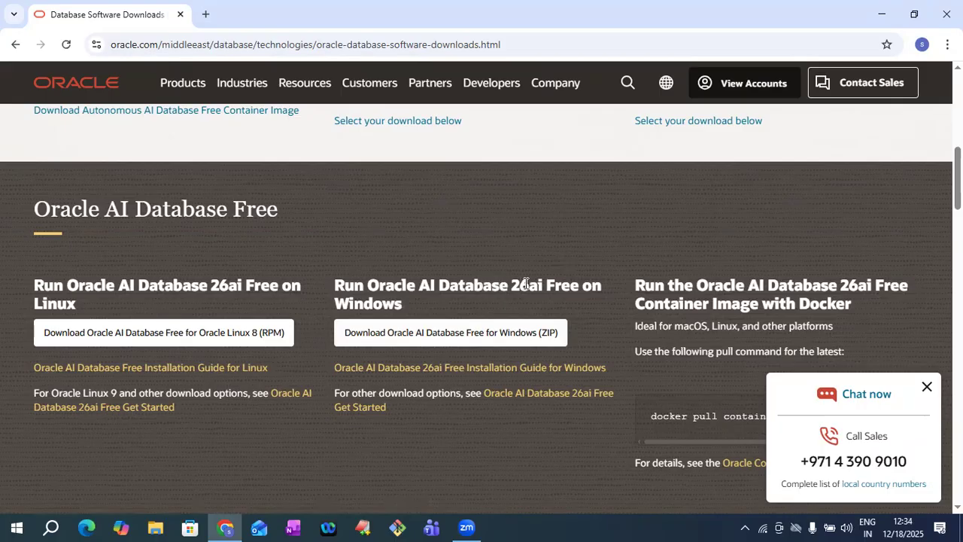
left_click(446, 338)
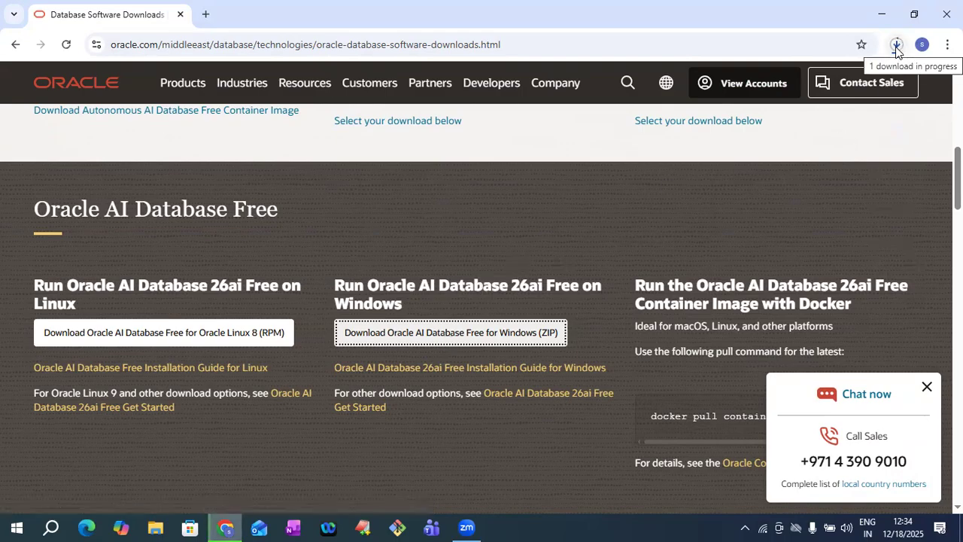
left_click(881, 14)
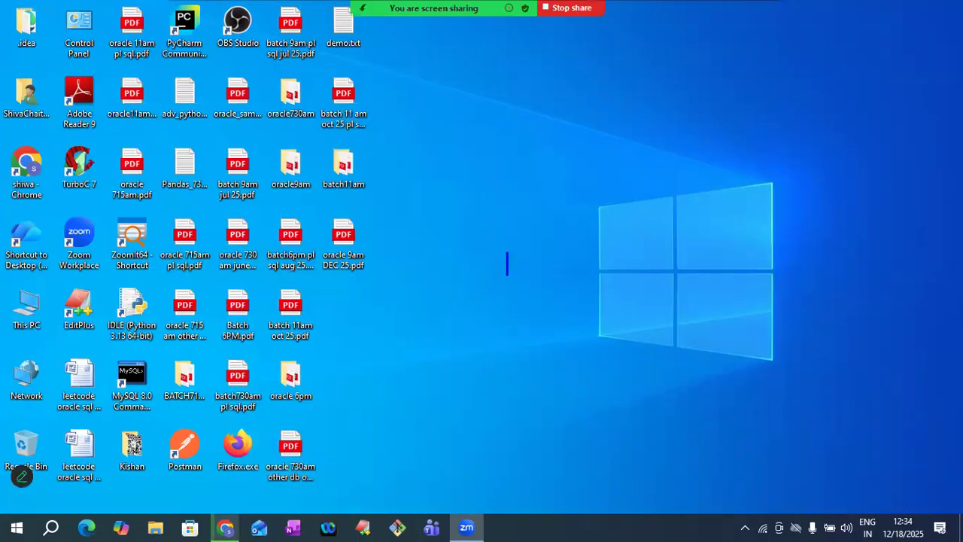
type("tinyurl.co")
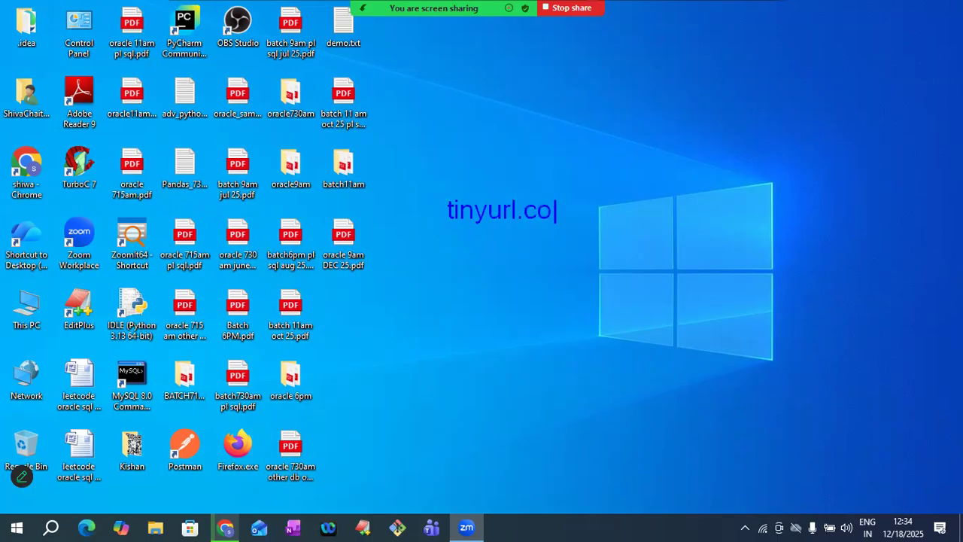
type("m/oracle2")
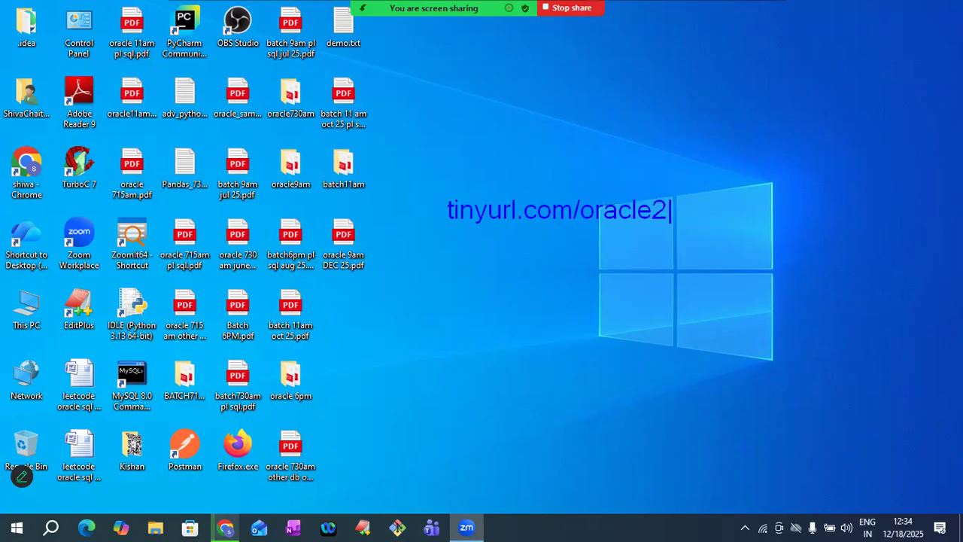
type("6ai")
key("Escape")
key("Escape")
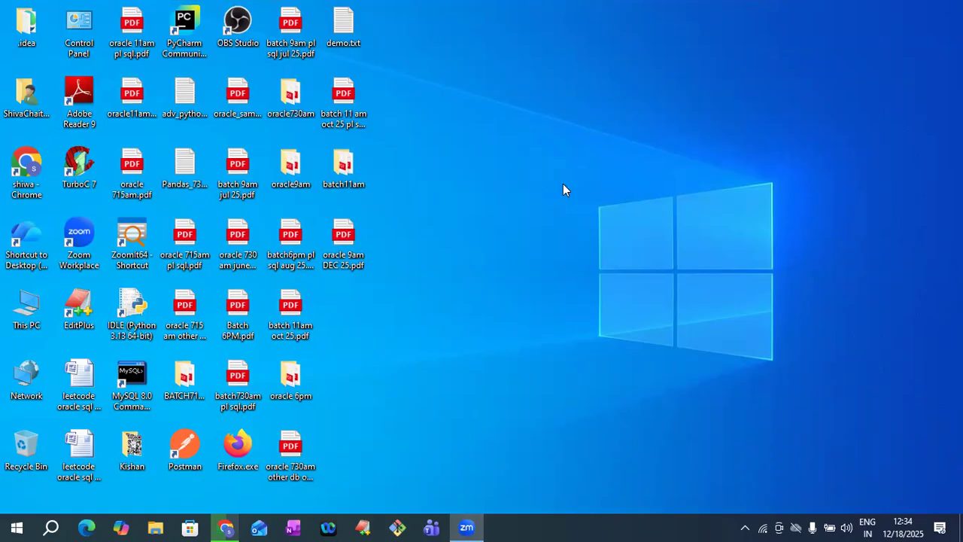
- Show the finished Oracle database zip in the Downloads folder from Chrome
left_click(228, 527)
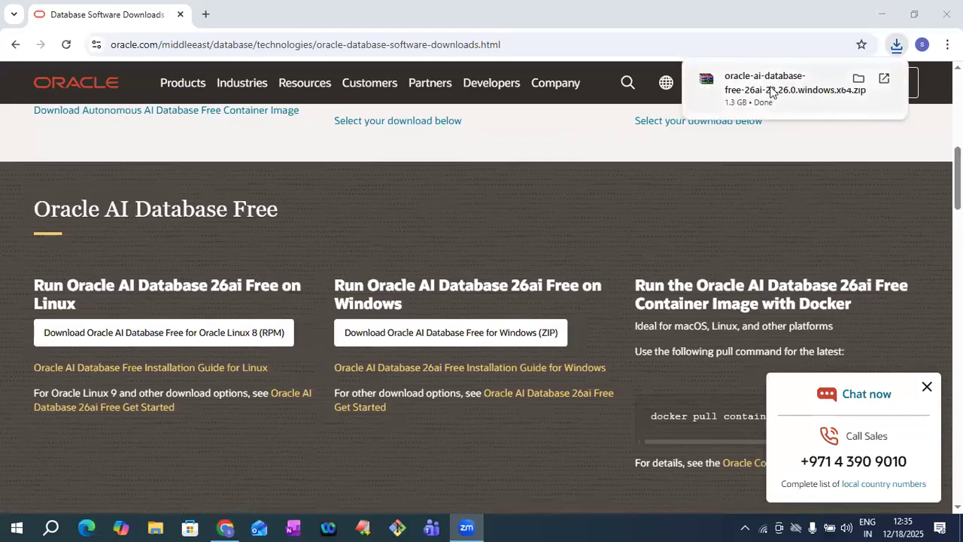
left_click(859, 79)
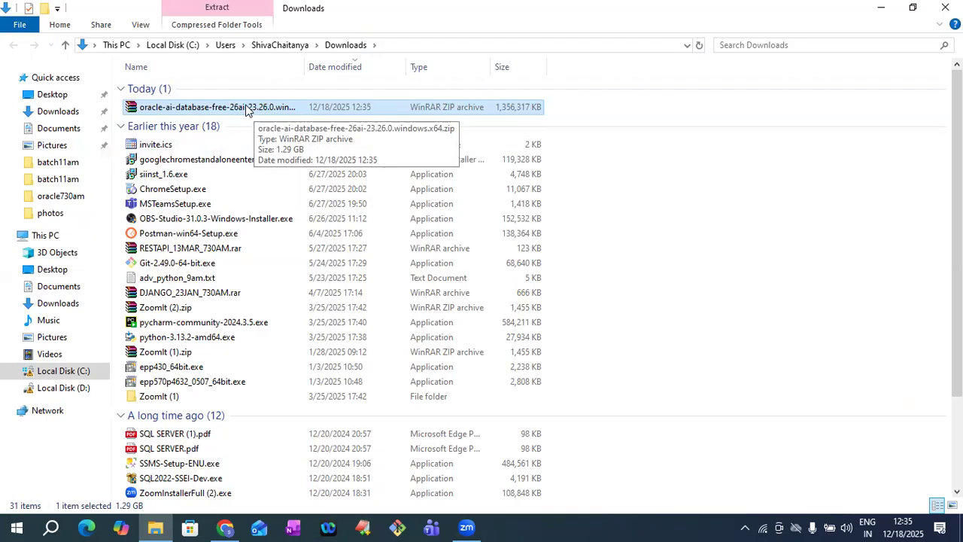
- Create a new folder named 'oracle' on Local Disk (C:)
left_click(64, 374)
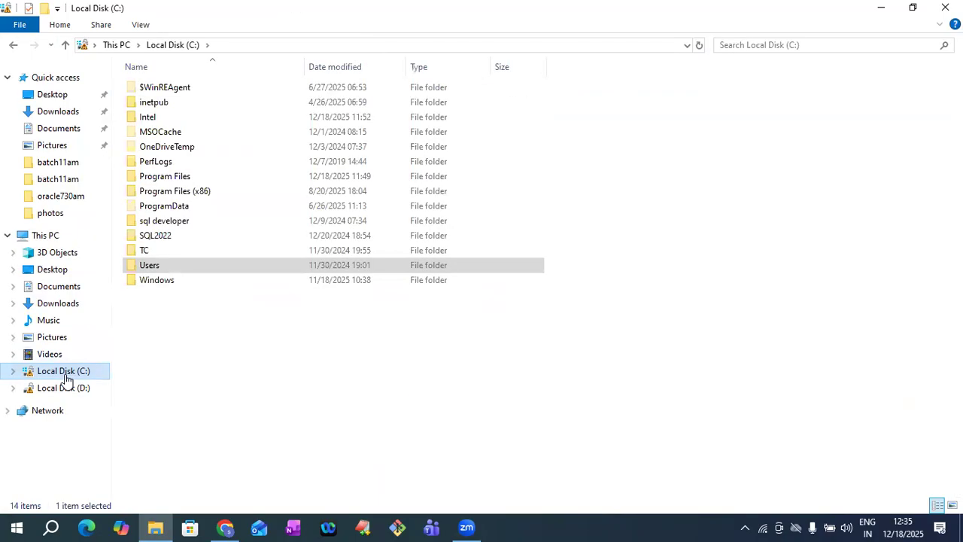
right_click(317, 367)
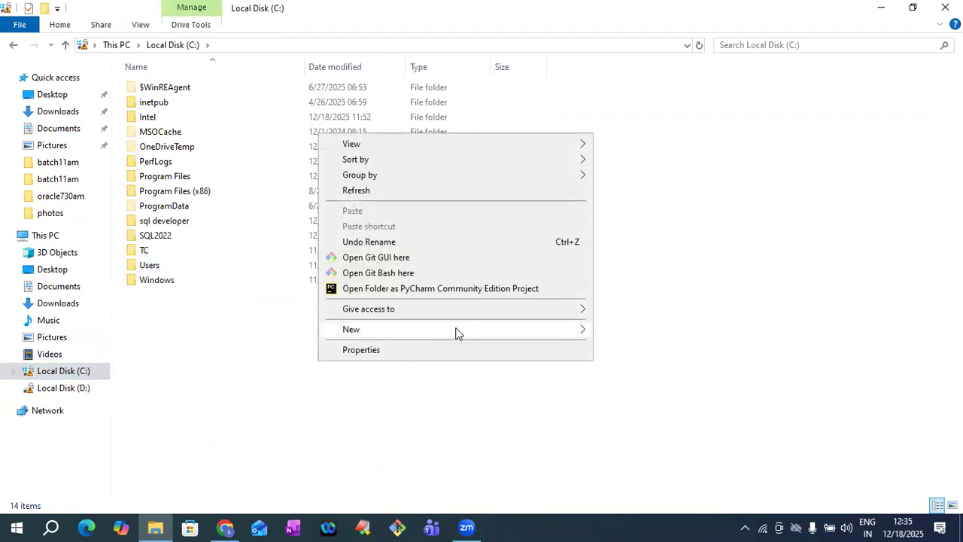
mouse_move(457, 333)
left_click(609, 330)
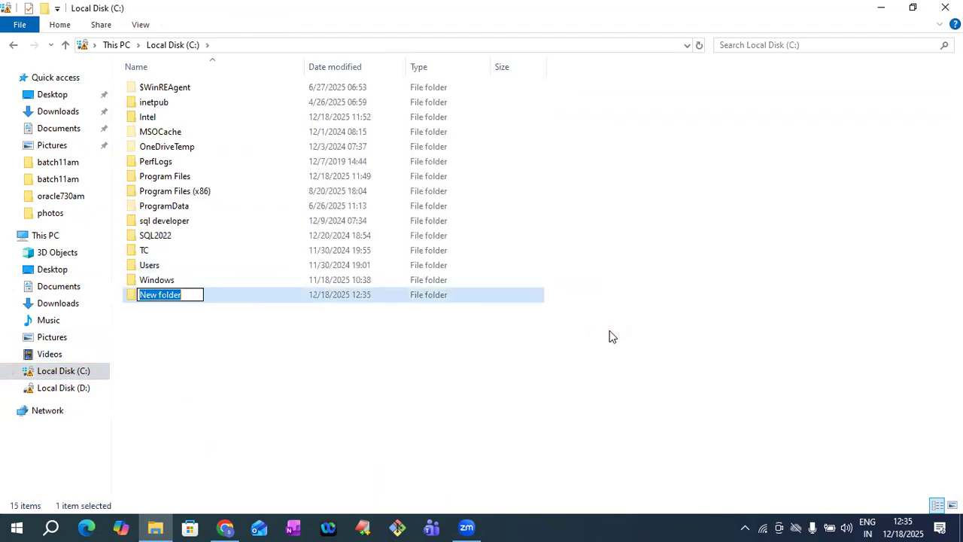
type("oracle")
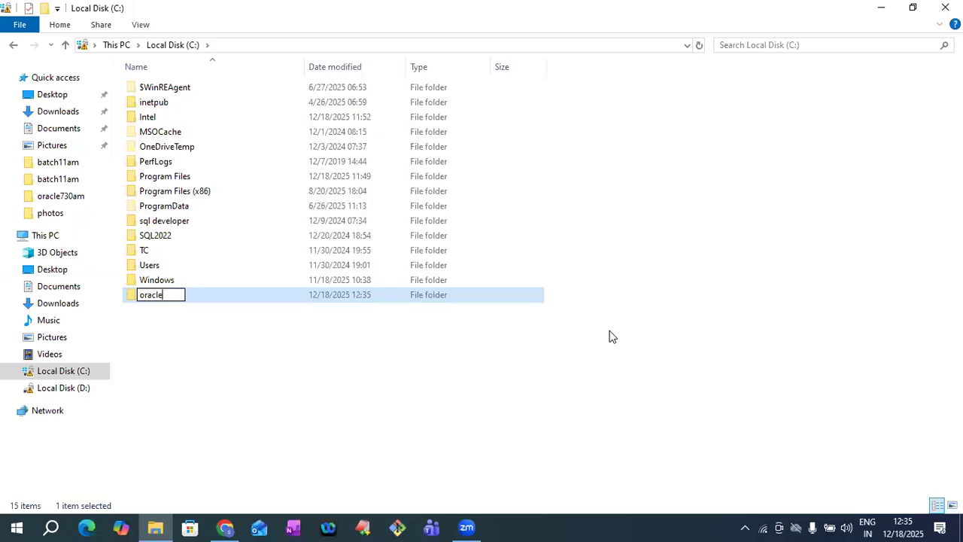
key("Return")
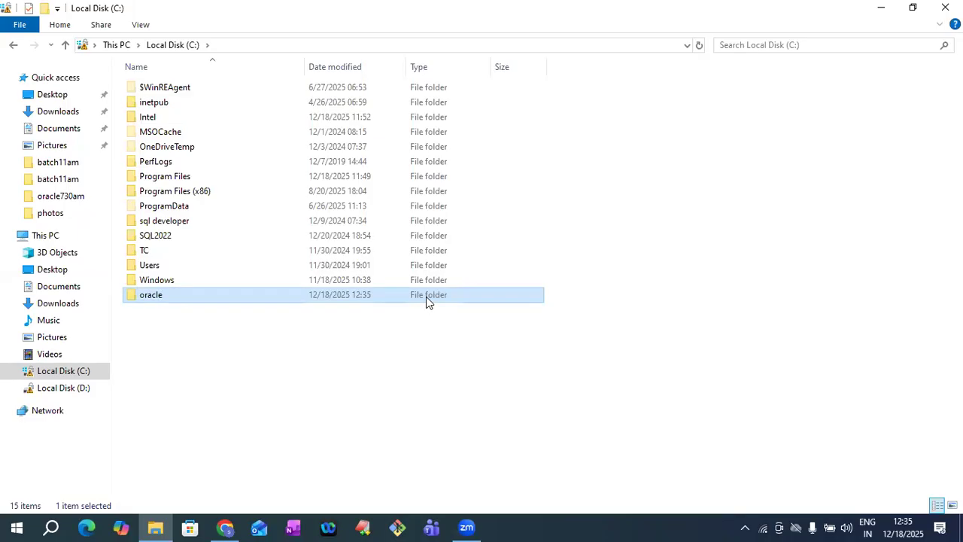
- Begin extracting the Oracle database zip from Downloads with WinRAR's Extract files option
left_click(68, 113)
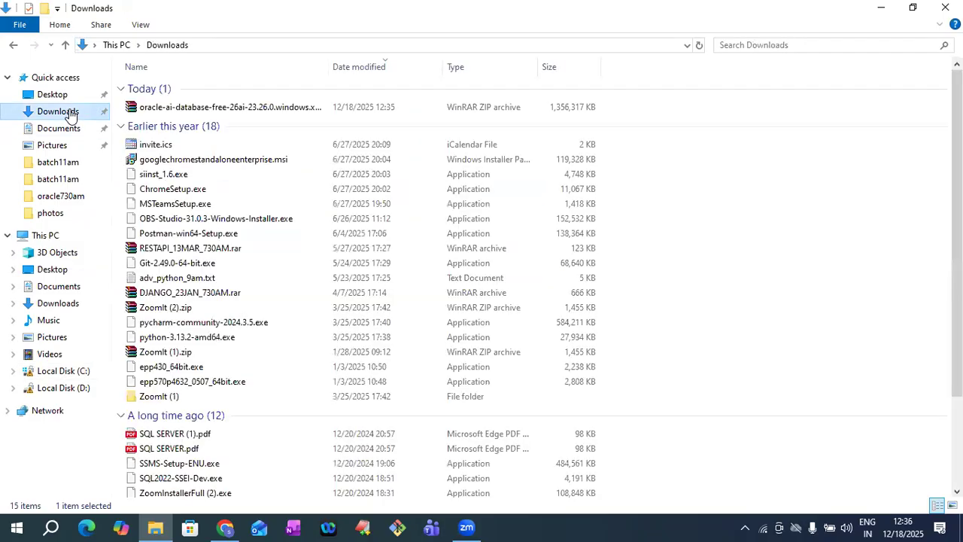
left_click(213, 112)
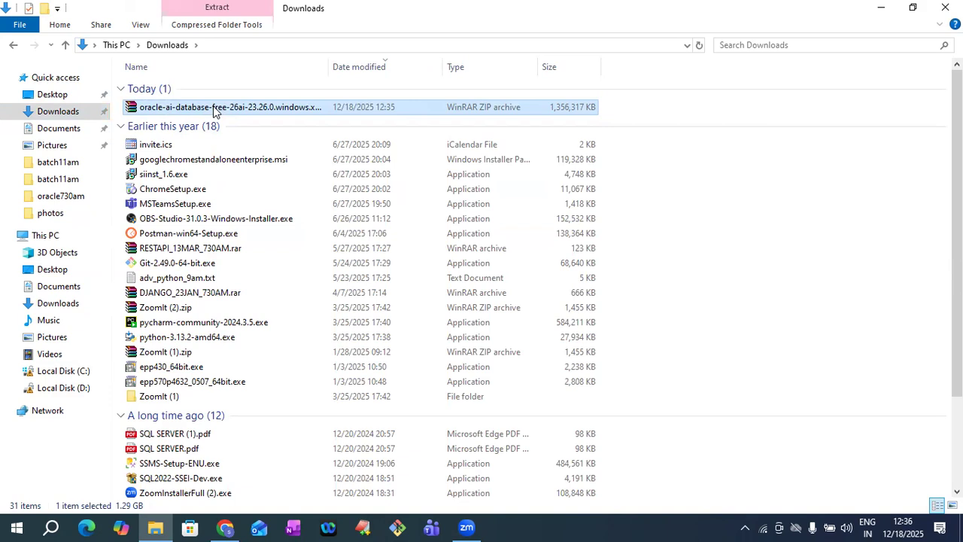
right_click(214, 112)
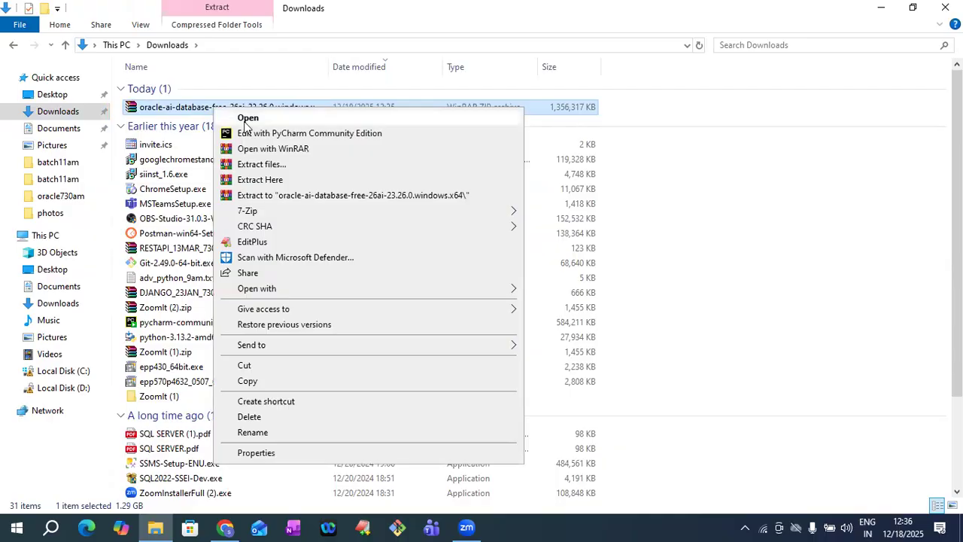
left_click(260, 165)
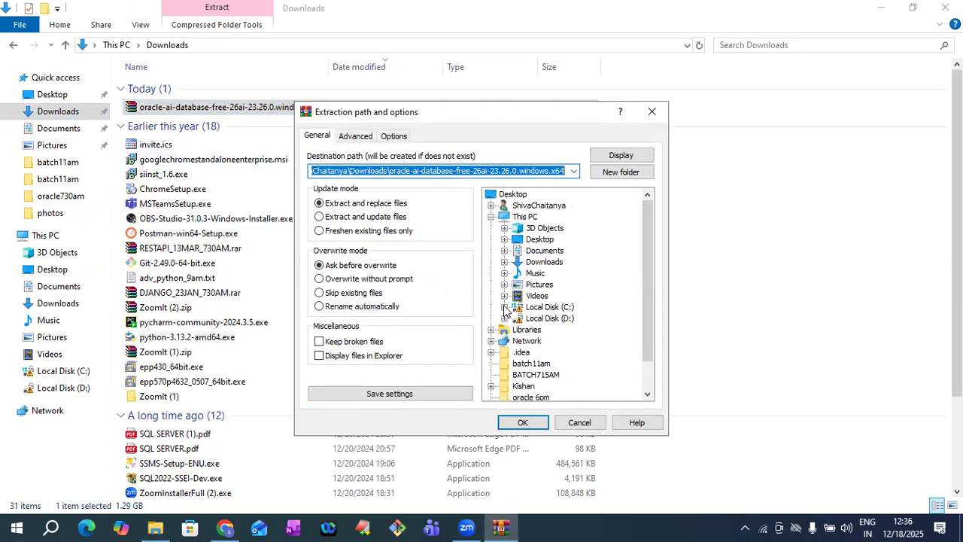
- Extract the Oracle zip into C:\oracle, then close the Downloads window and Chrome
left_click(505, 308)
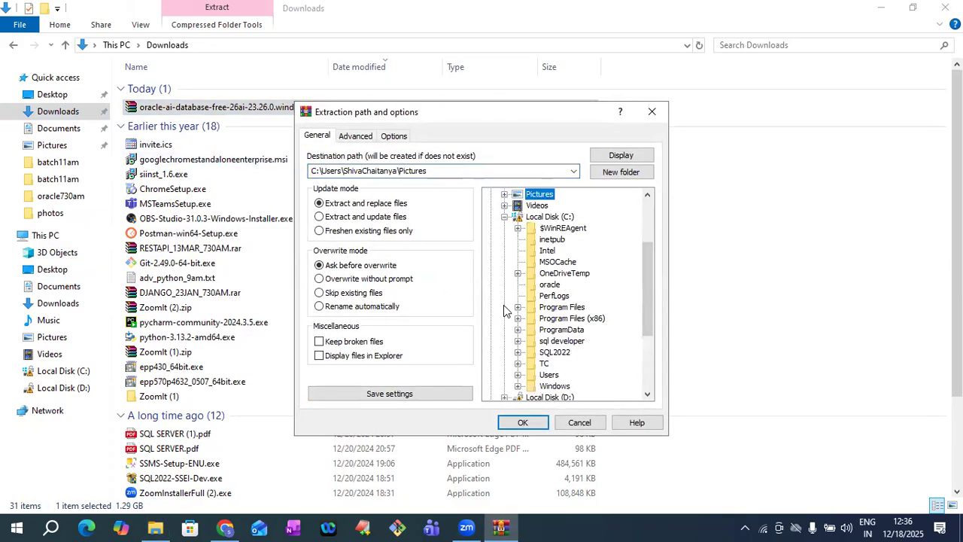
left_click(548, 217)
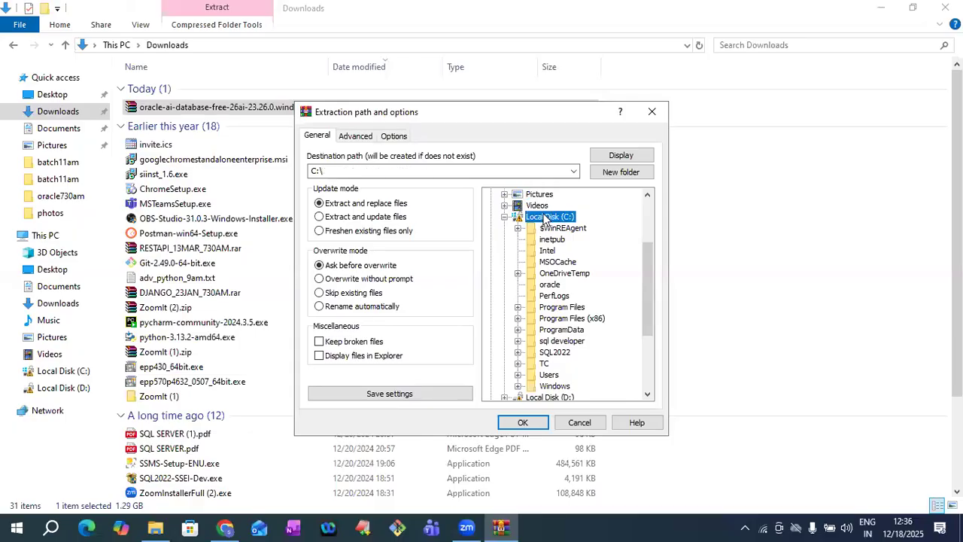
left_click(549, 286)
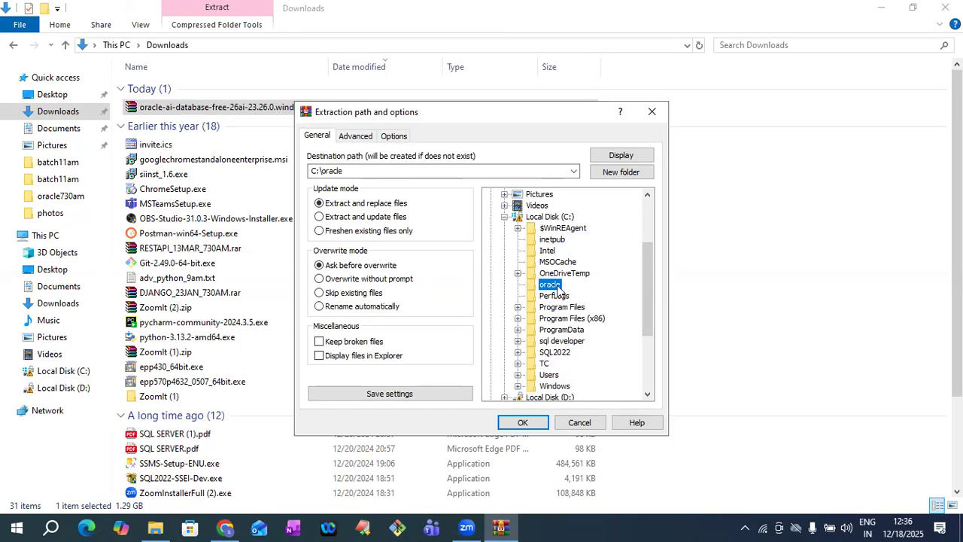
left_click(522, 423)
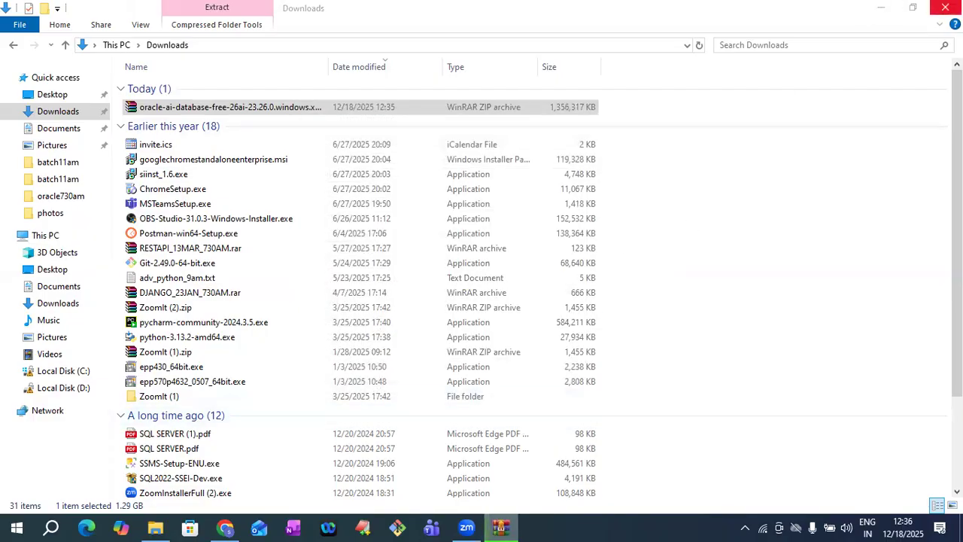
left_click(945, 7)
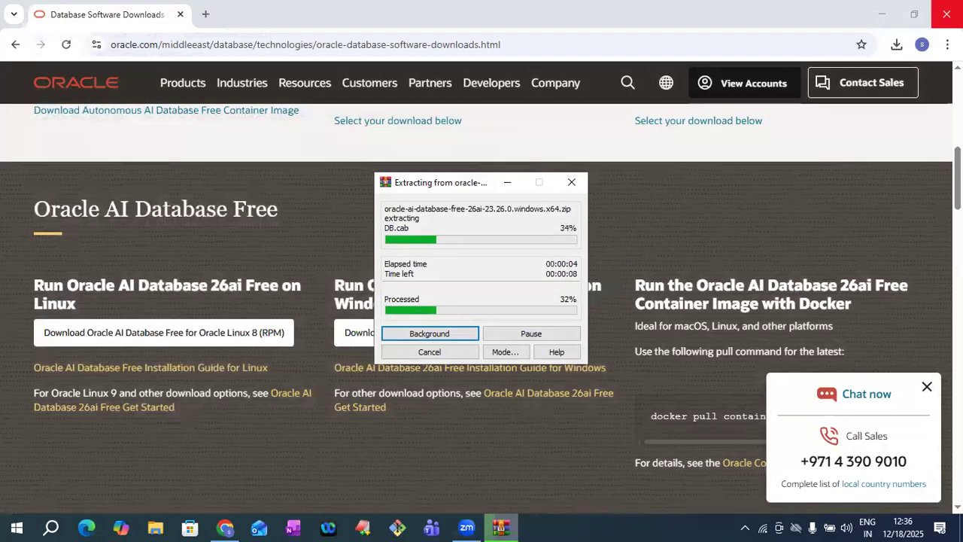
left_click(945, 13)
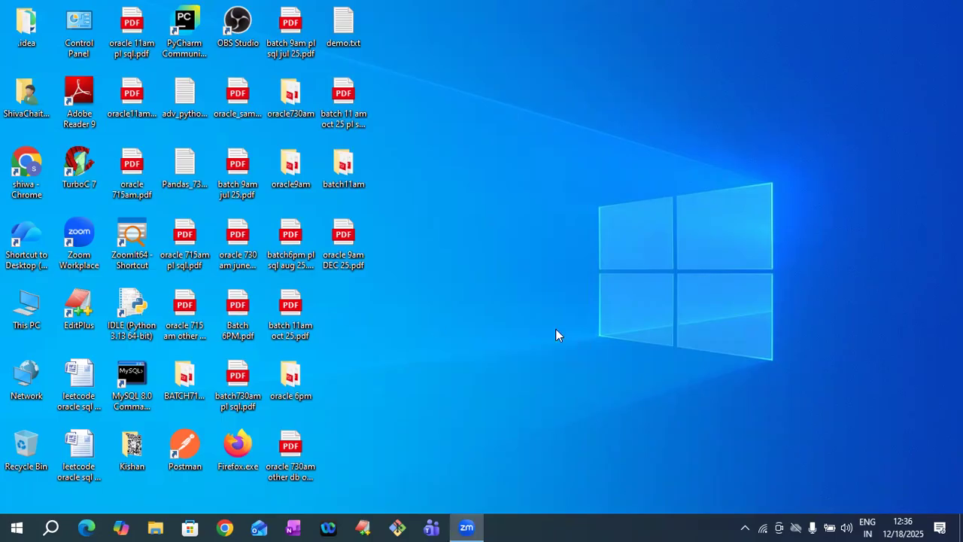
- Run C:\oracle\setup.exe as administrator to launch the Oracle 26ai Free installer
key("super+e")
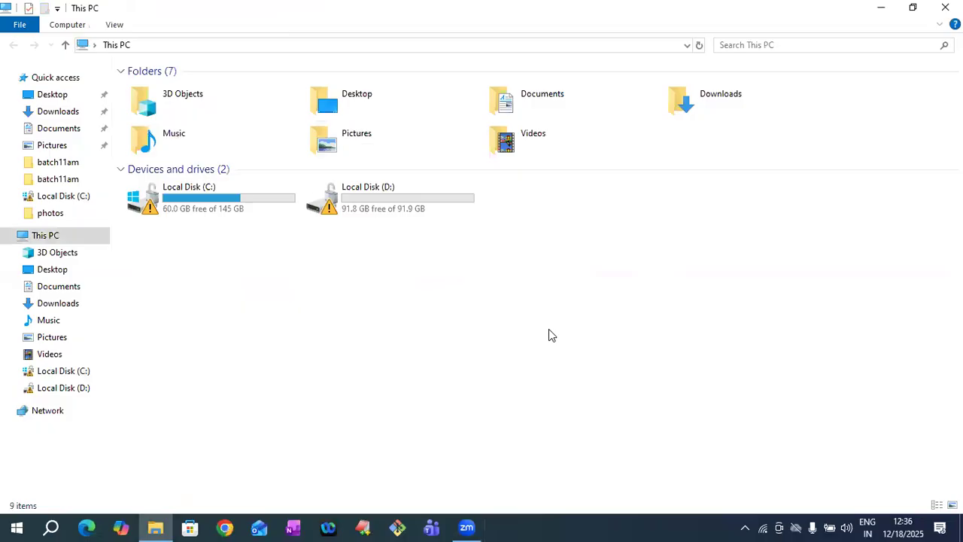
left_click(76, 372)
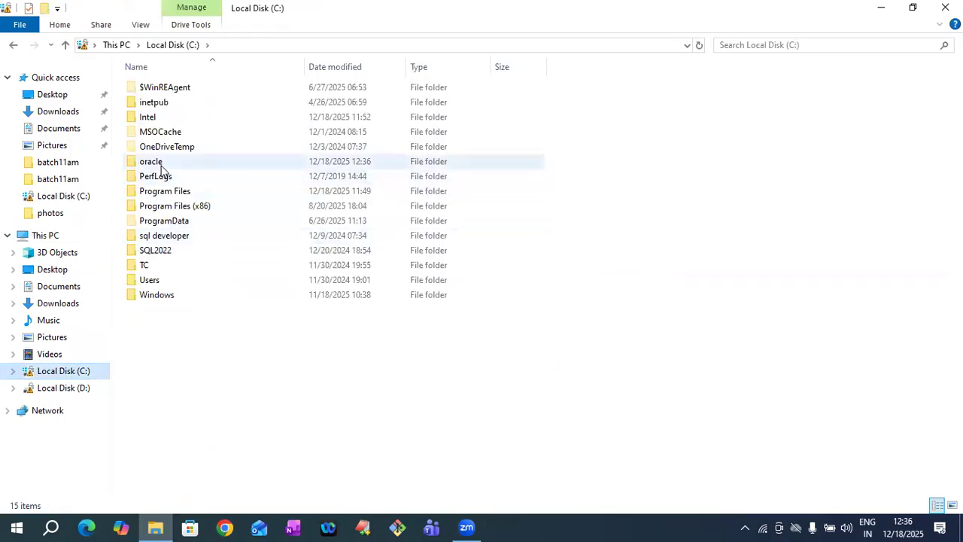
double_click(154, 163)
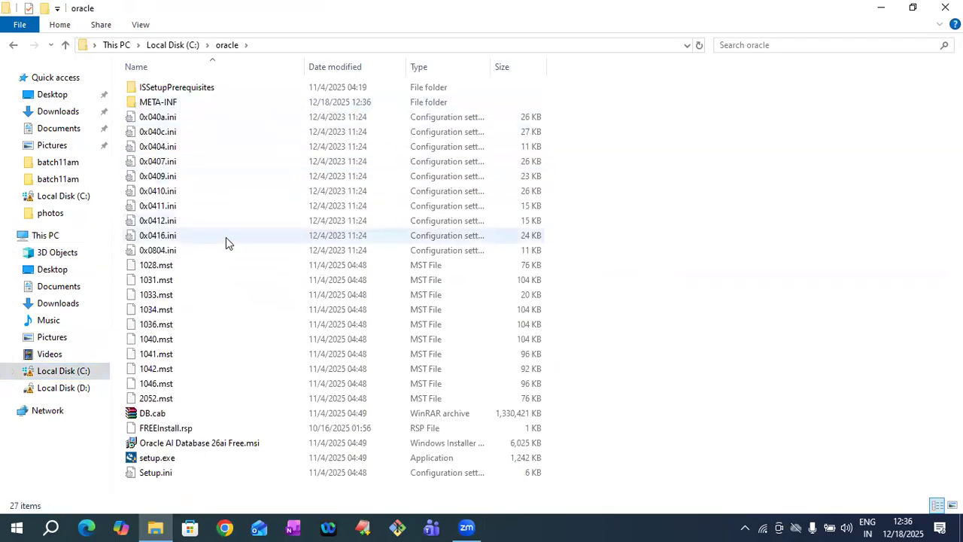
left_click(162, 461)
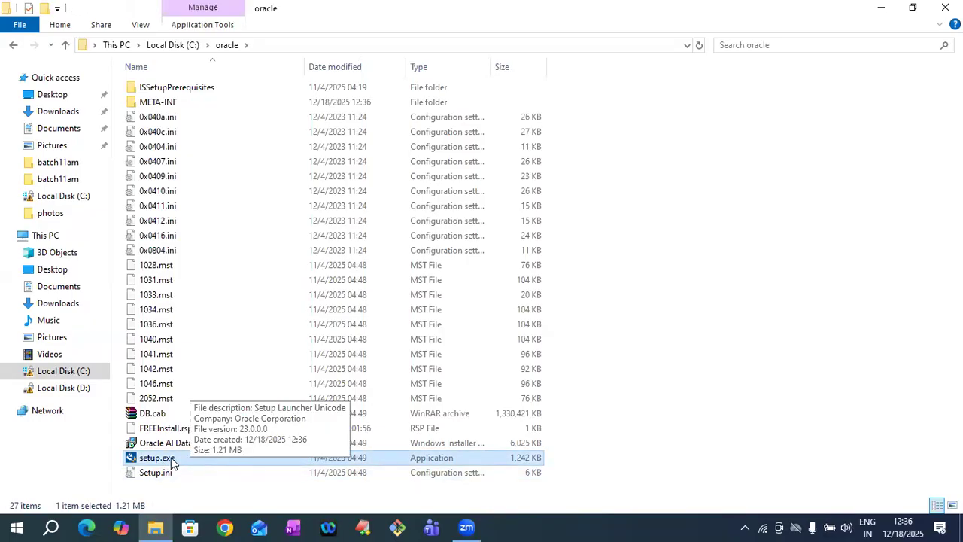
right_click(172, 462)
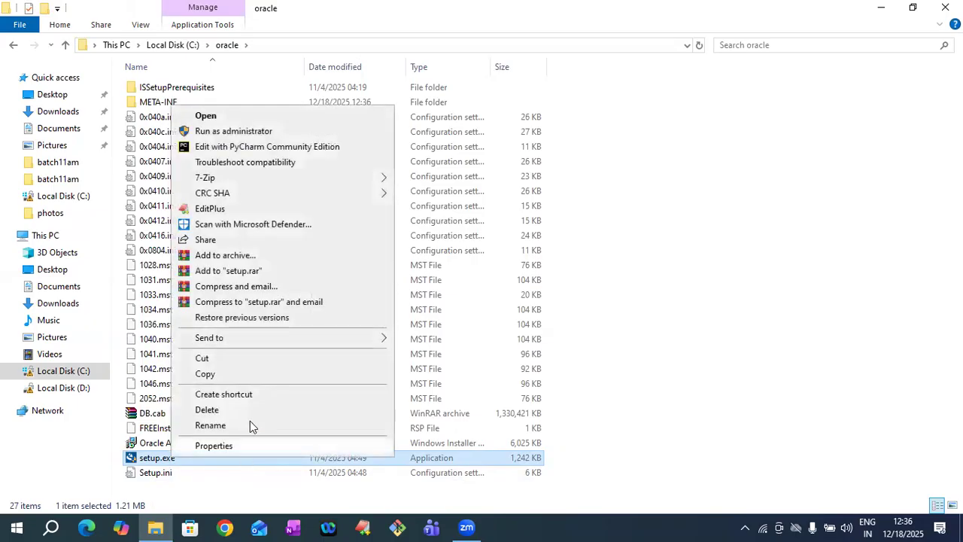
left_click(267, 132)
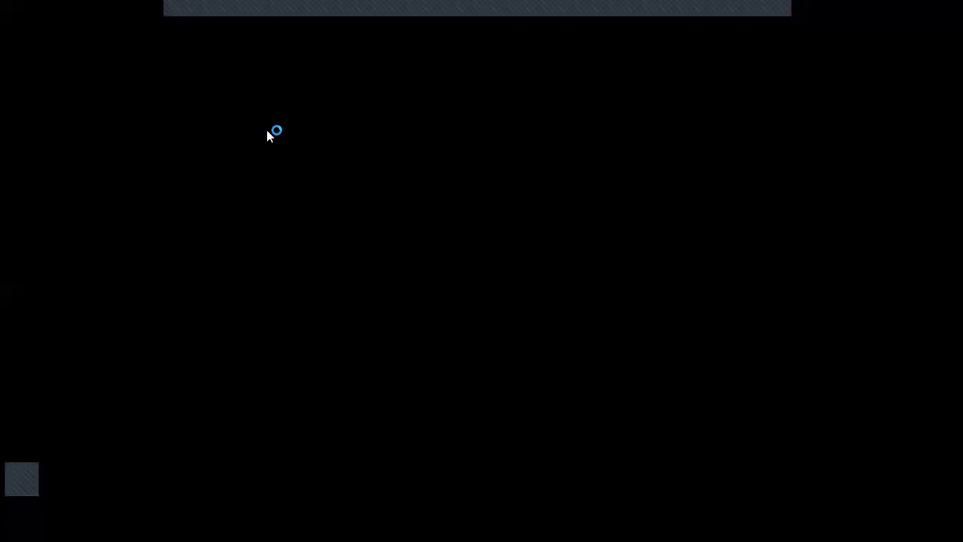
left_click(413, 361)
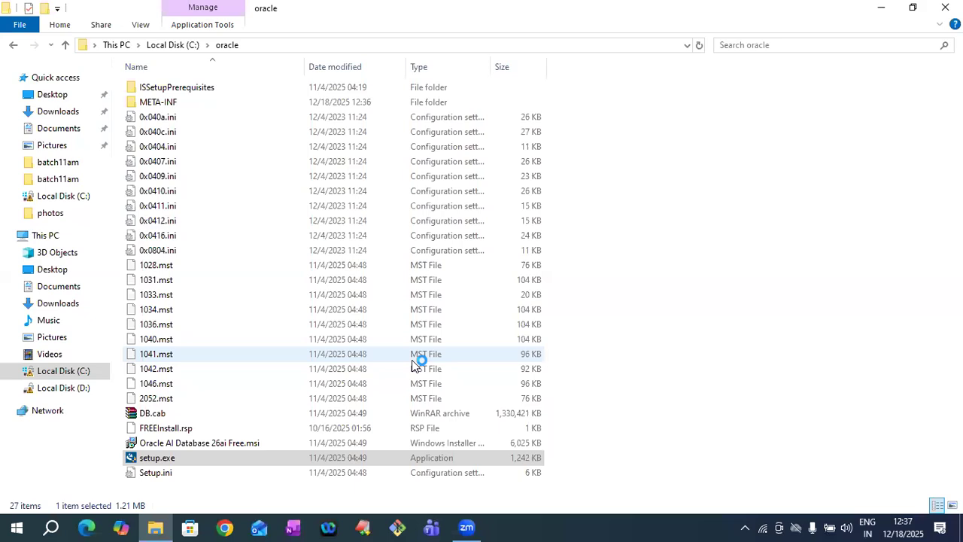
left_click(880, 8)
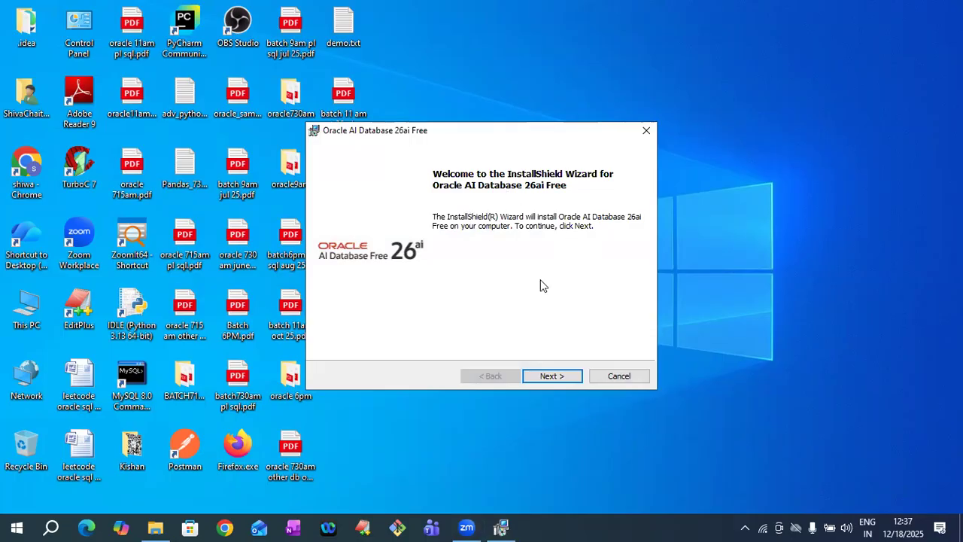
- Accept the license agreement and keep the default destination folder
left_click(555, 377)
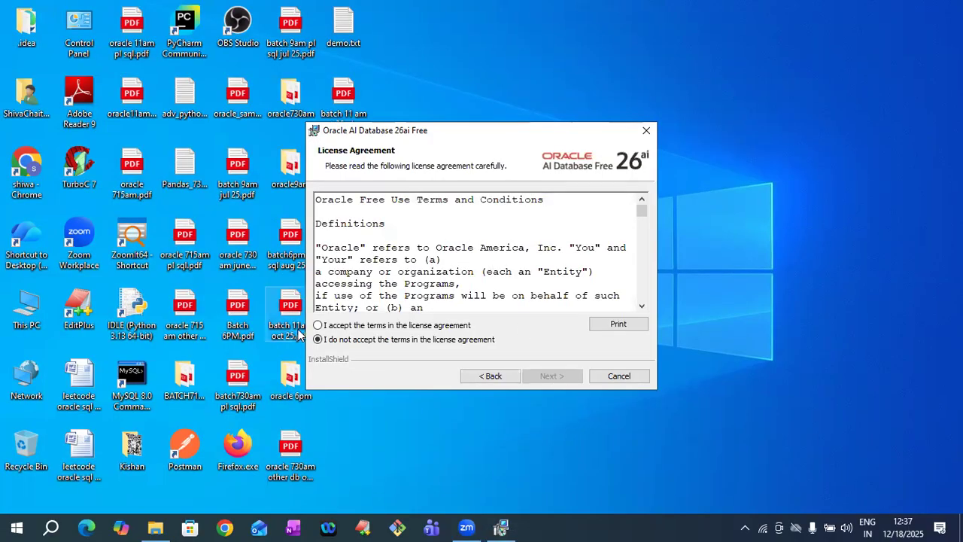
left_click(317, 326)
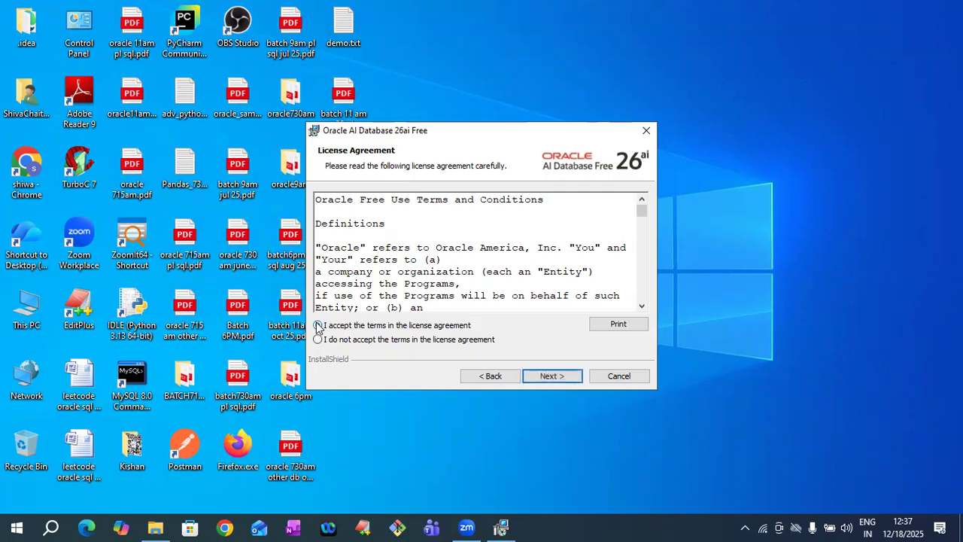
left_click(541, 375)
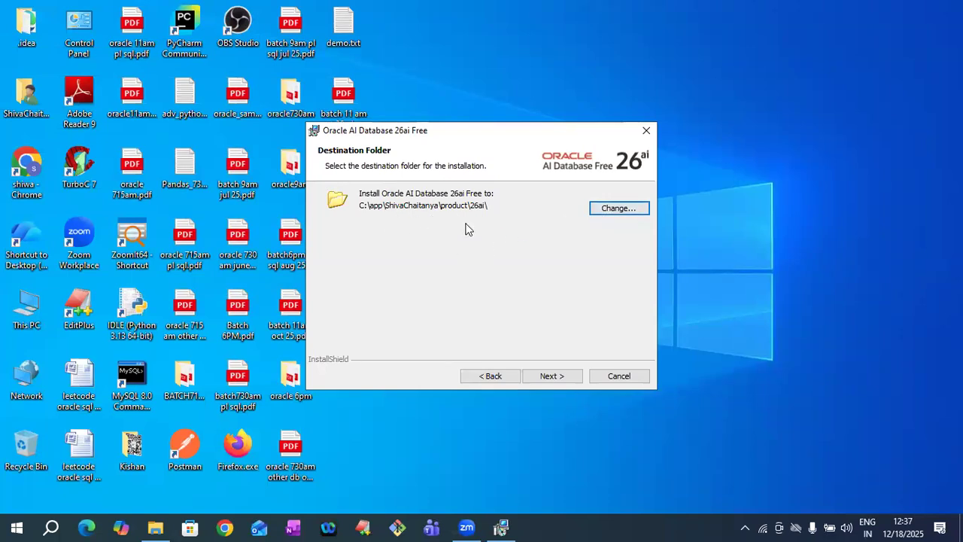
left_click(552, 375)
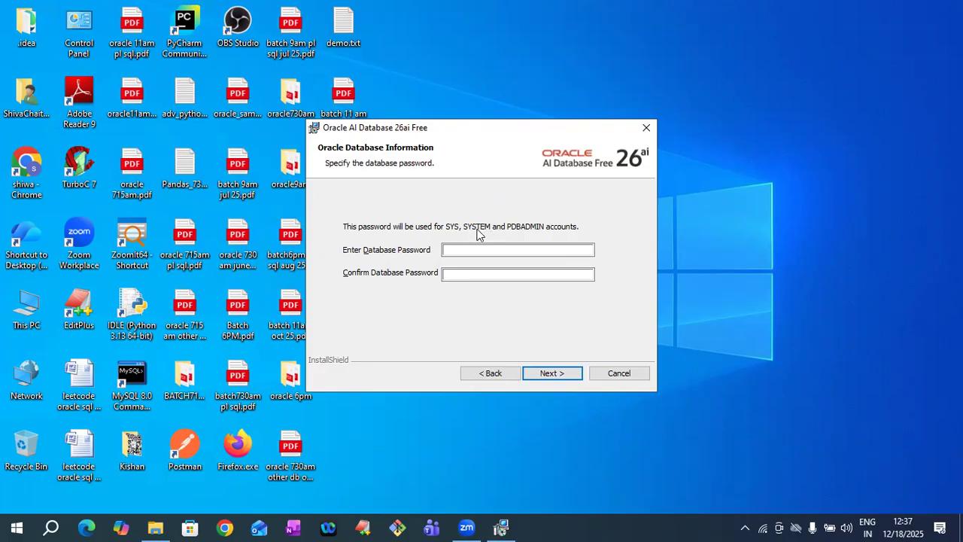
- Enter and confirm the SYS/SYSTEM/PDBADMIN database password, then proceed to the Summary
left_click(464, 249)
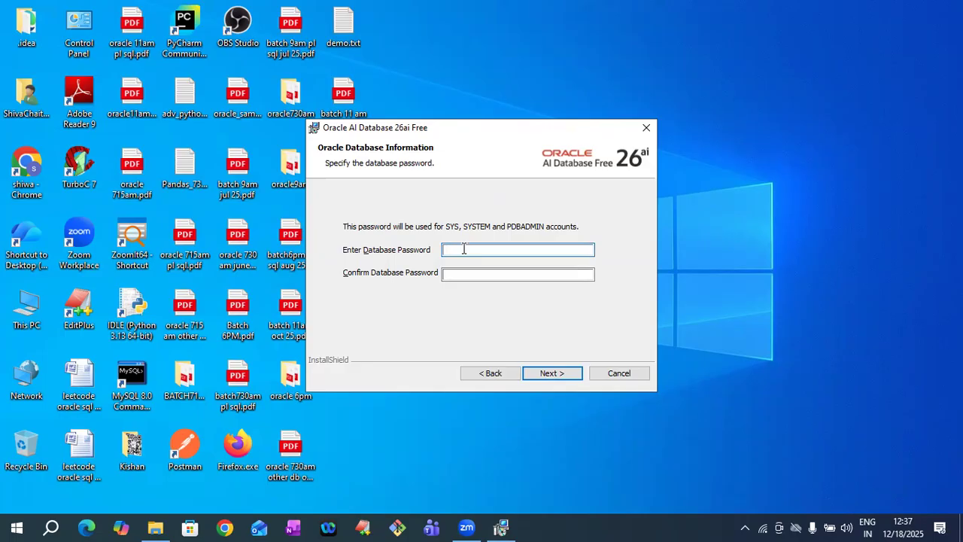
type("••••••••")
left_click(468, 275)
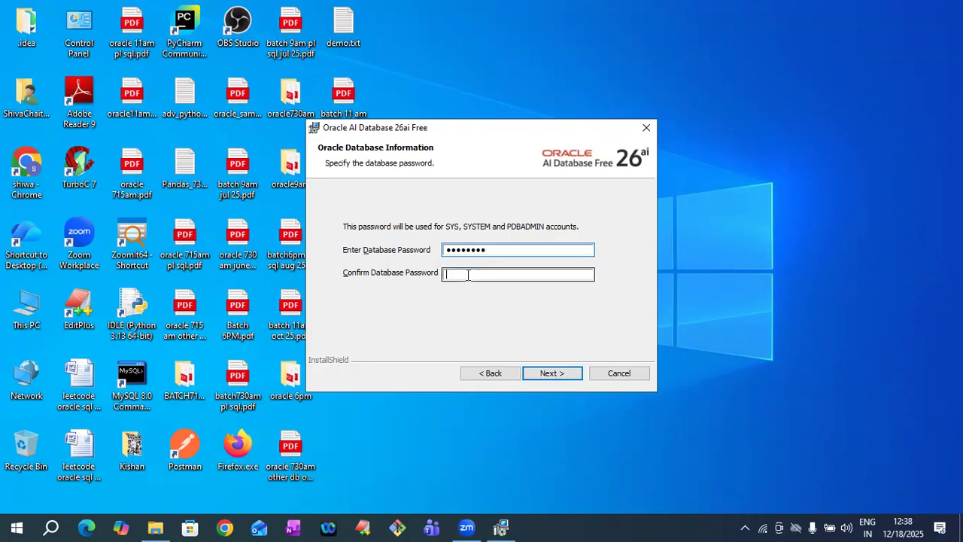
type("••••••••")
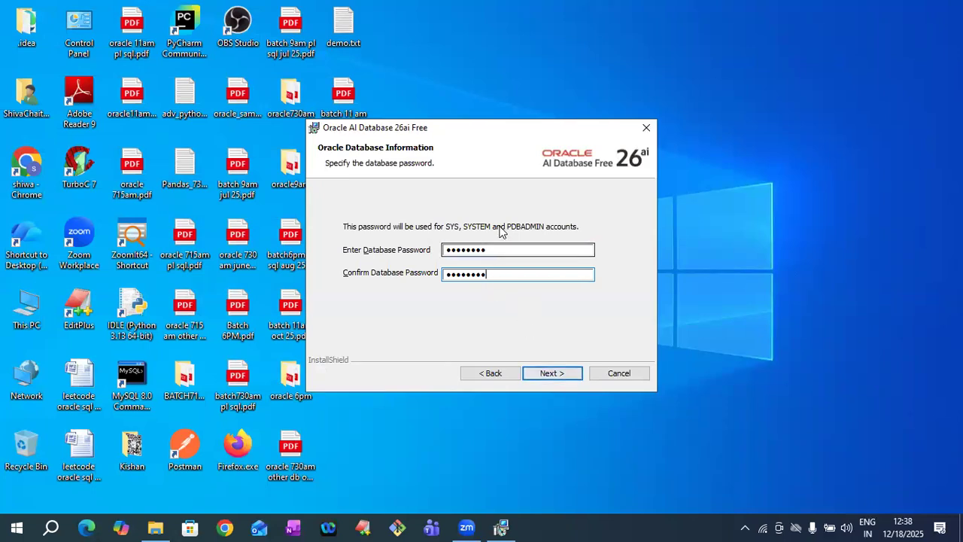
left_click(549, 375)
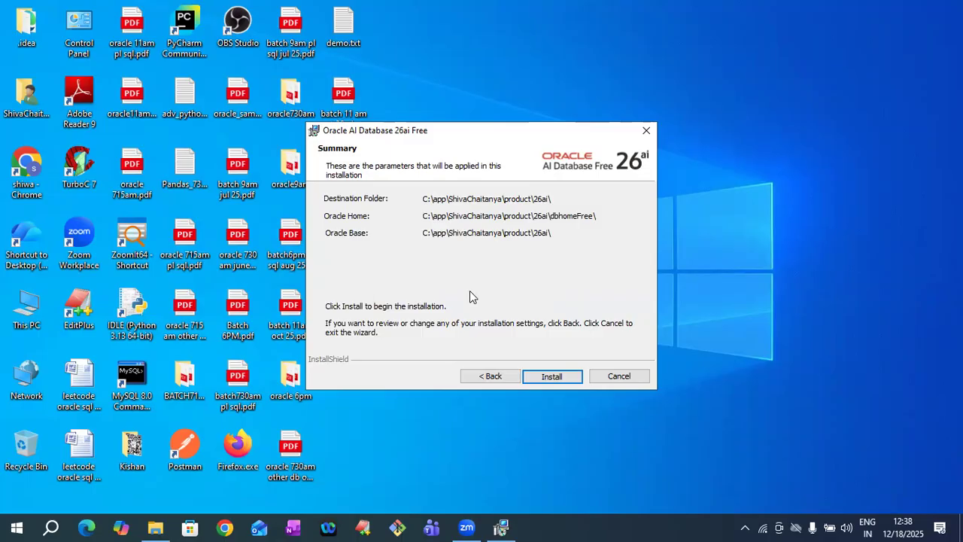
- Start the Oracle AI Database 26ai Free installation from the Summary page
left_click(540, 380)
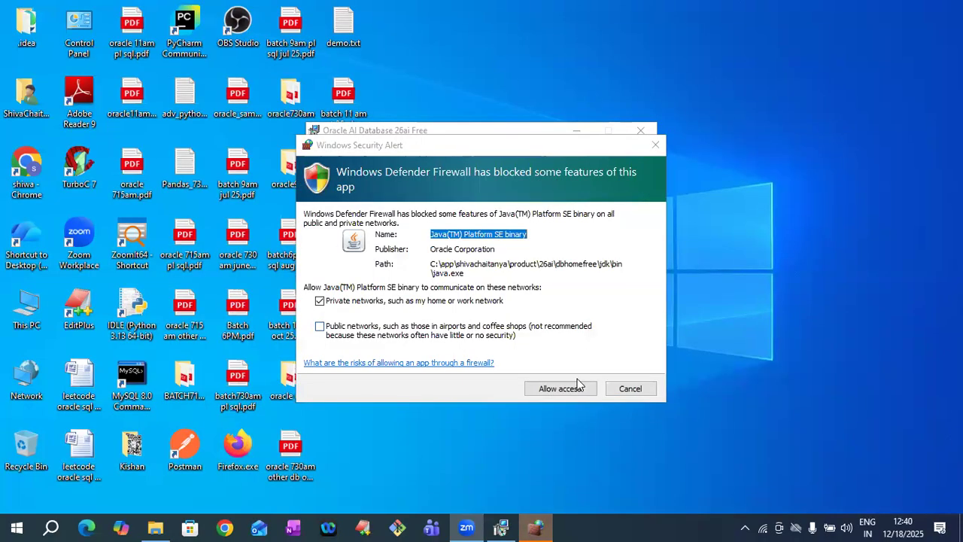
- Allow Java through the firewall on private networks, let the installation complete, and close the installer
left_click(578, 388)
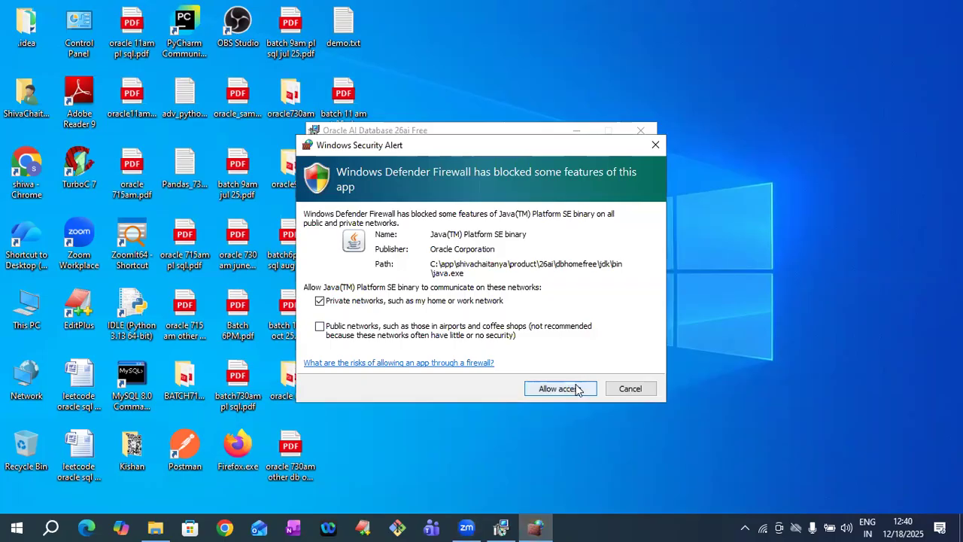
left_click(570, 389)
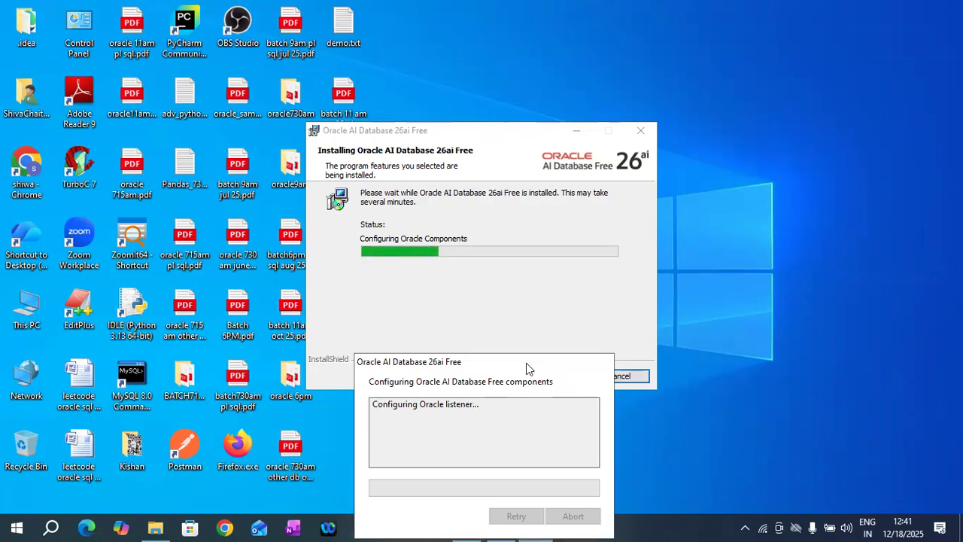
left_click_drag(527, 369, 259, 234)
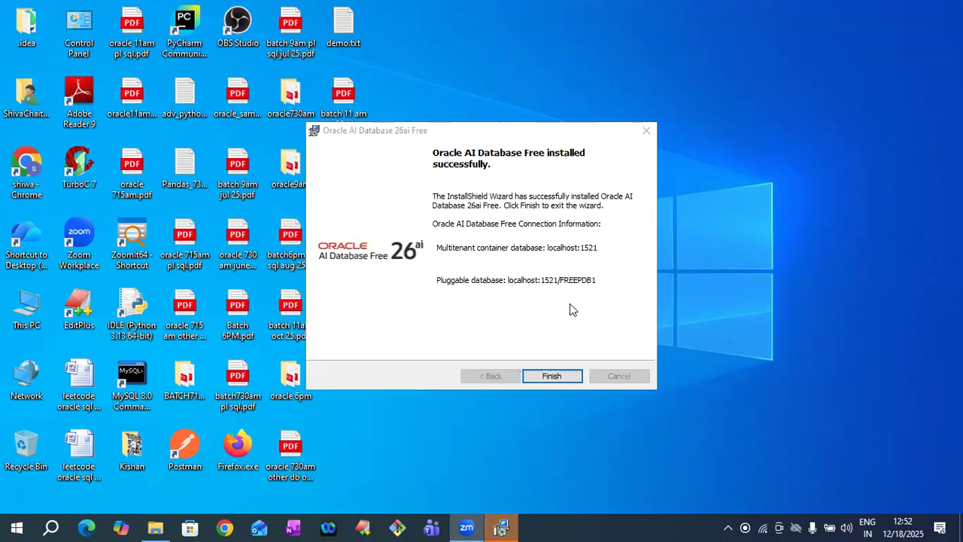
left_click(551, 377)
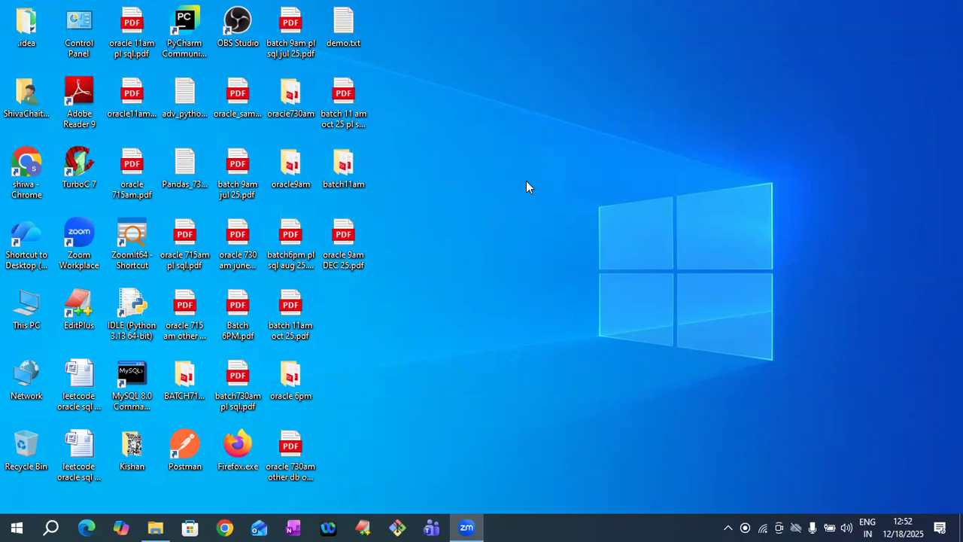
- Launch sqlplus from the Run box and enter system as the user name
key("super+r")
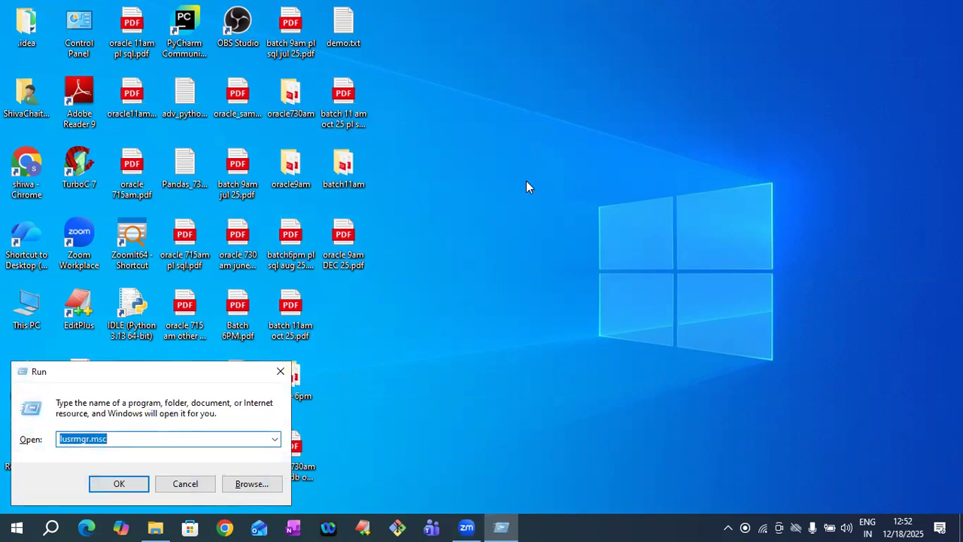
type("sq")
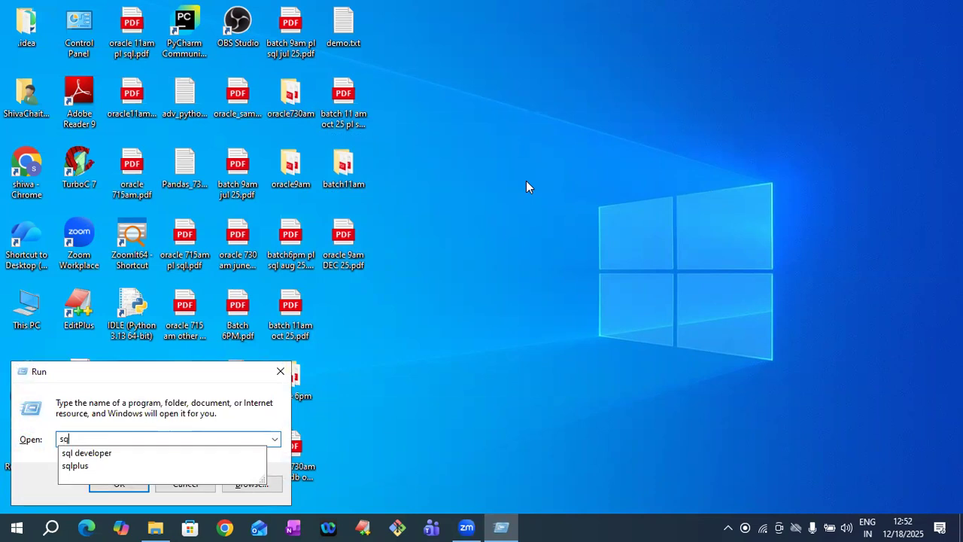
type("lplus")
key("Return")
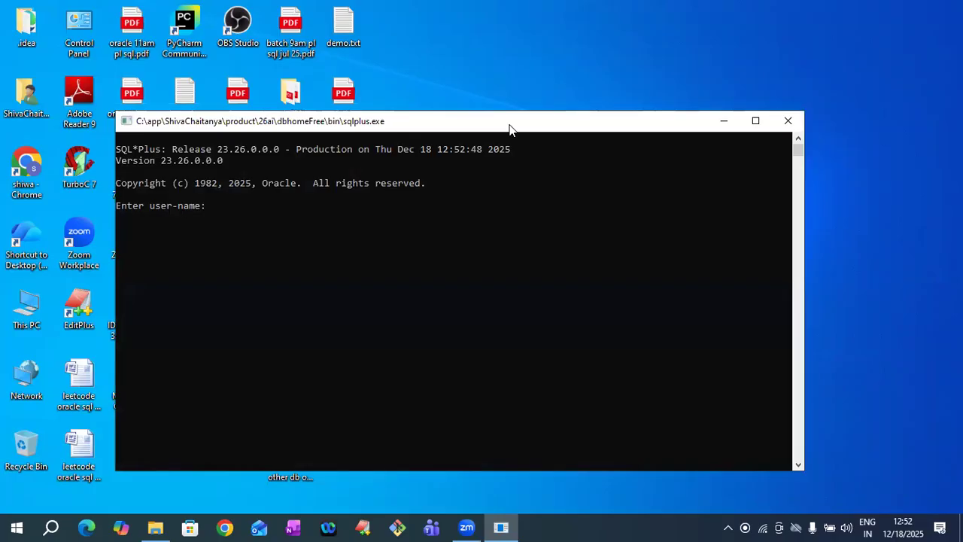
left_click_drag(505, 124, 510, 105)
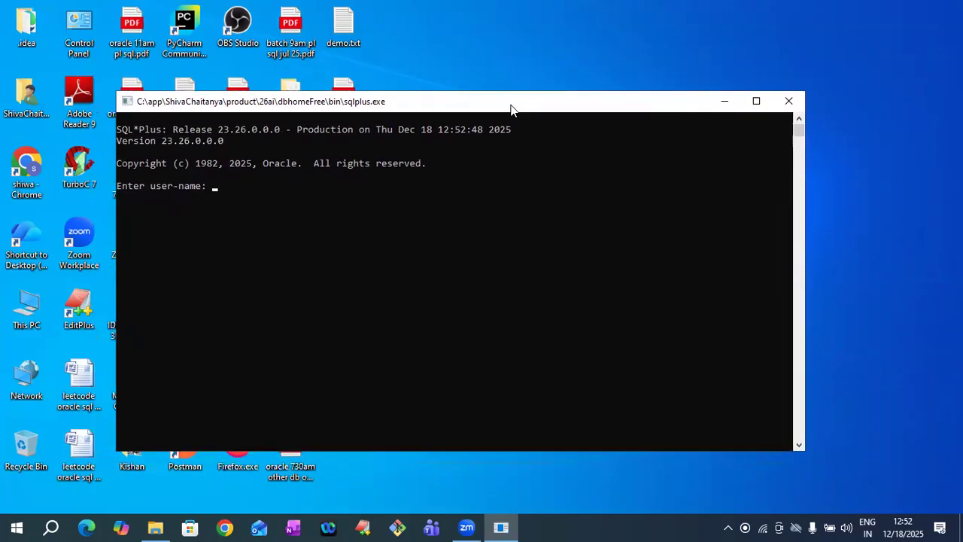
type("system")
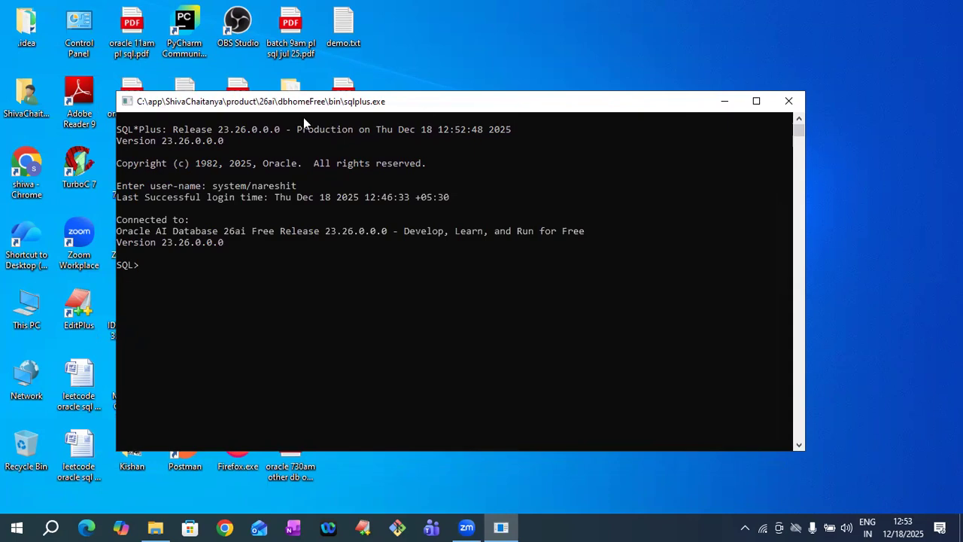
- Enter the SYSTEM account password to connect to the database
left_click_drag(118, 220, 245, 232)
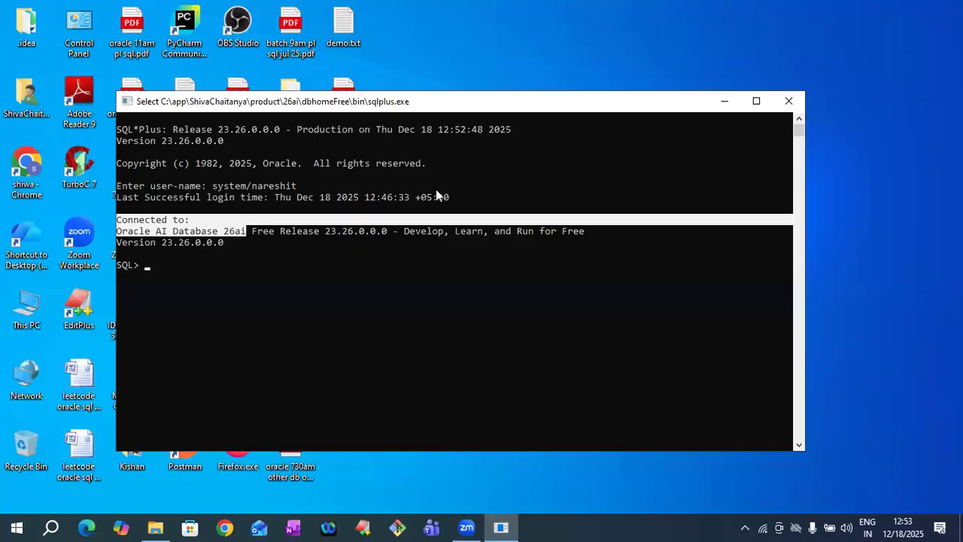
left_click(428, 284)
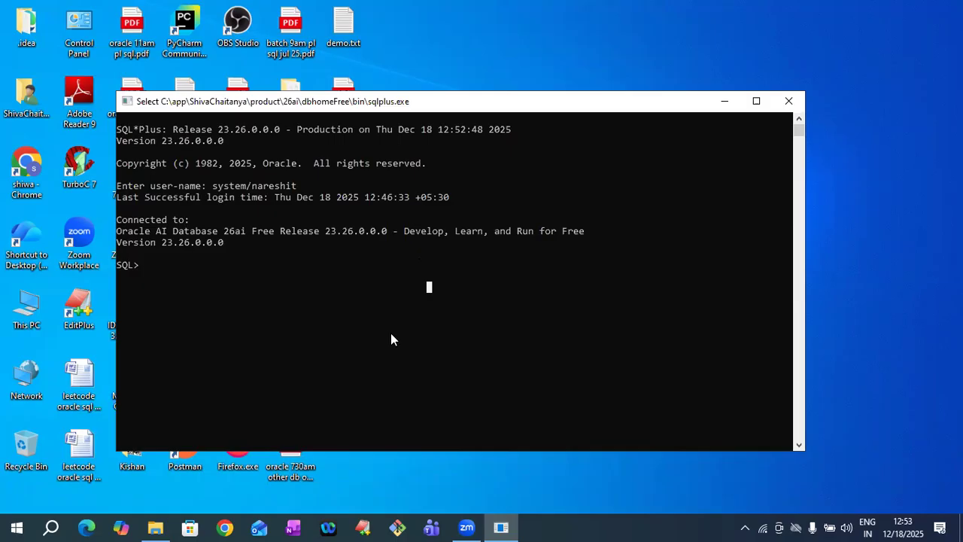
- Run show user to confirm the session is SYSTEM, then maximize the console
type("show user")
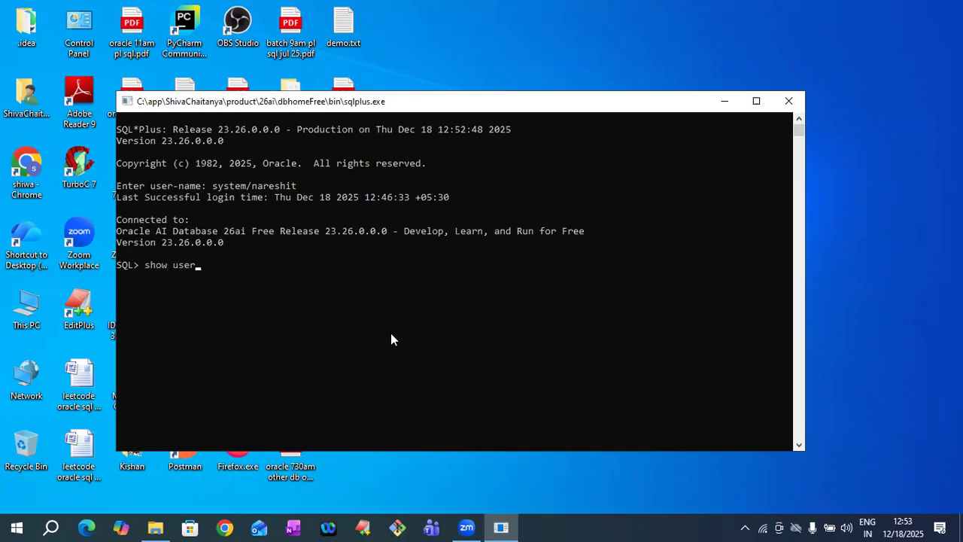
key("Return")
left_click_drag(162, 275, 203, 276)
left_click(237, 310)
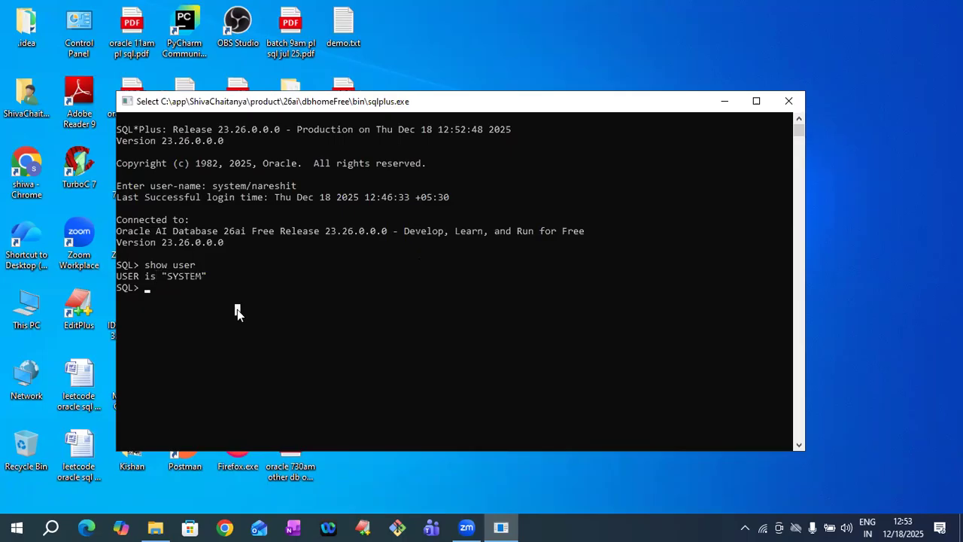
left_click(757, 101)
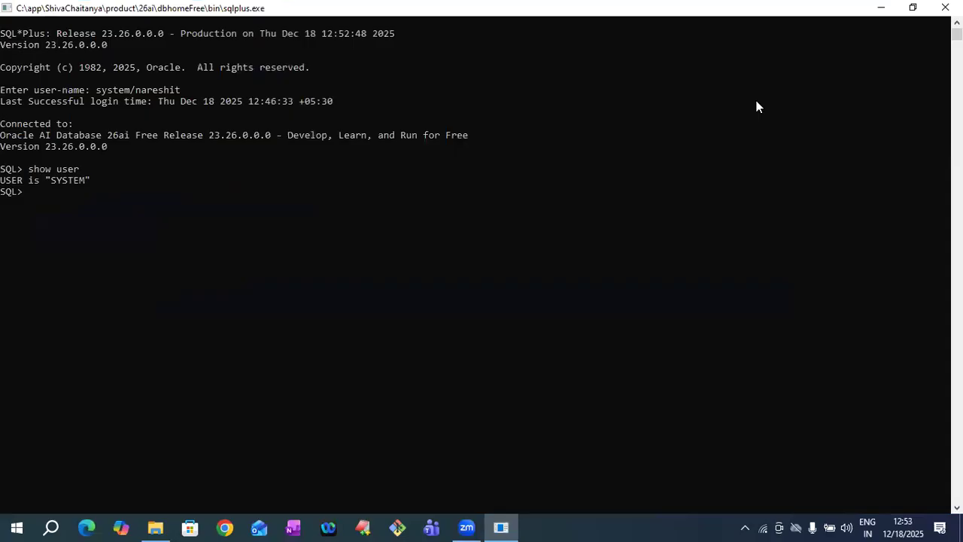
- Add a comment line, then create common user c##raju identified by its password
key("Return")
key("Return")
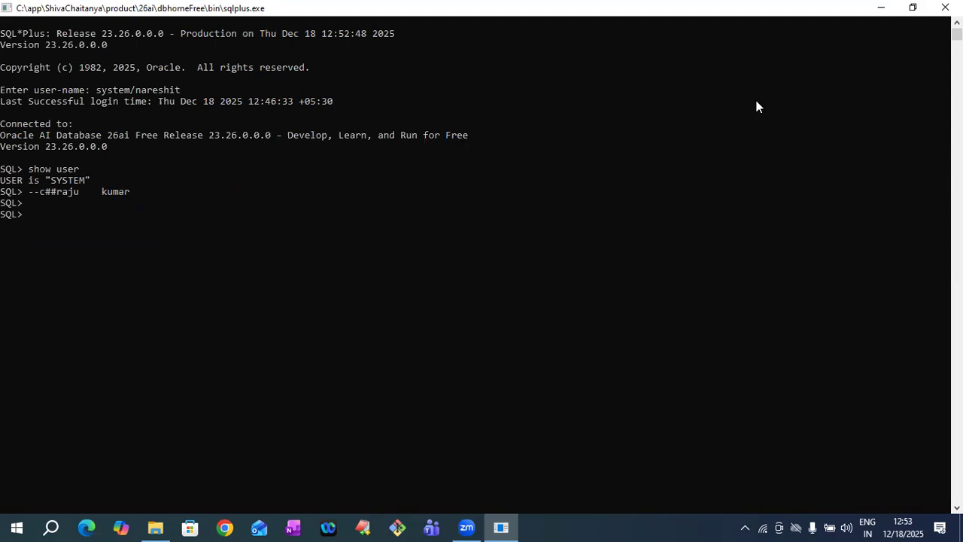
type("CREATE USER c##raju")
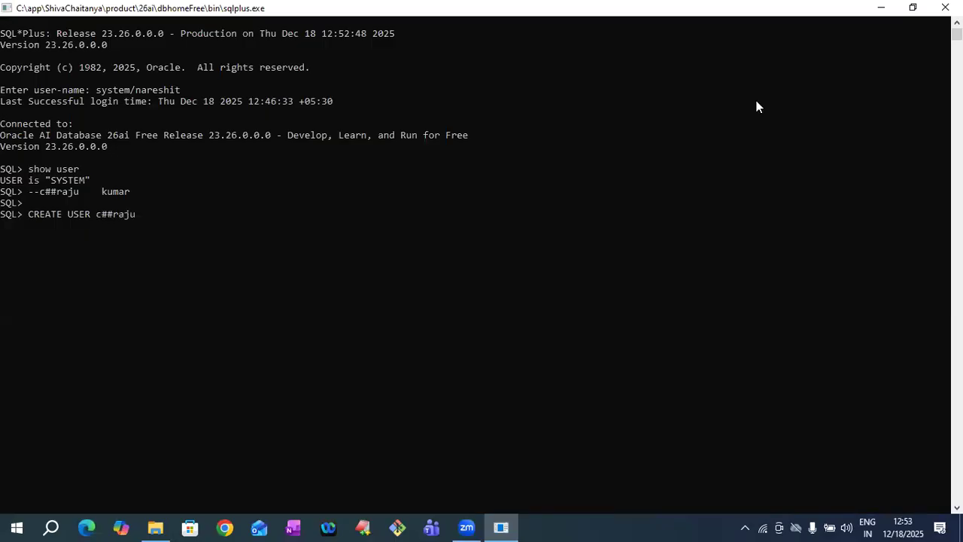
key("Return")
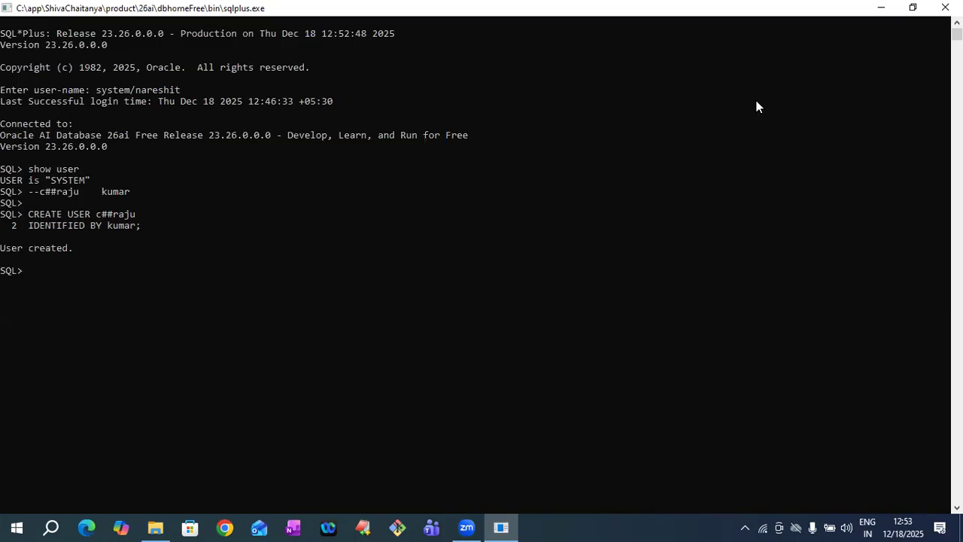
left_click(99, 215)
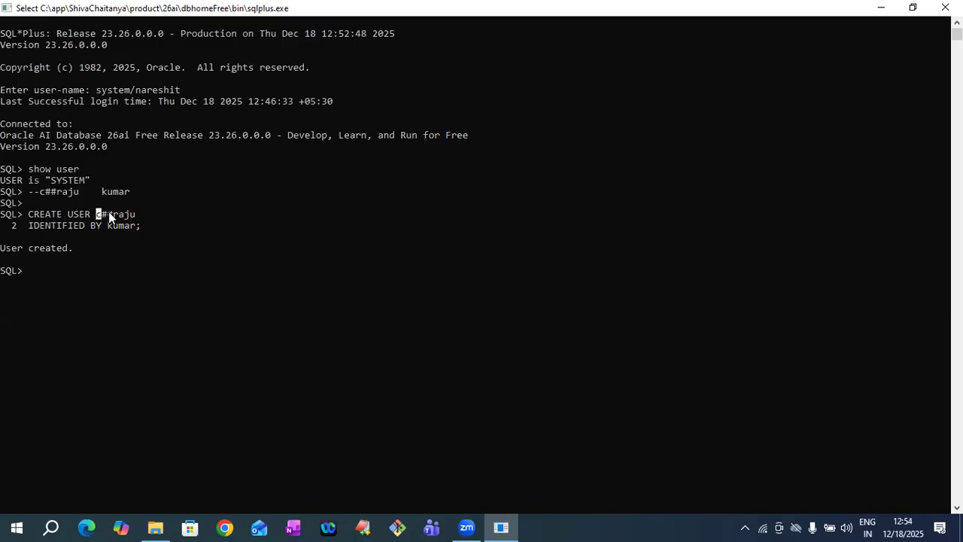
- Grant connect, resource and unlimited tablespace to c##raju, then close the SYSTEM console
left_click_drag(108, 211, 153, 226)
right_click(175, 270)
type("GRANT")
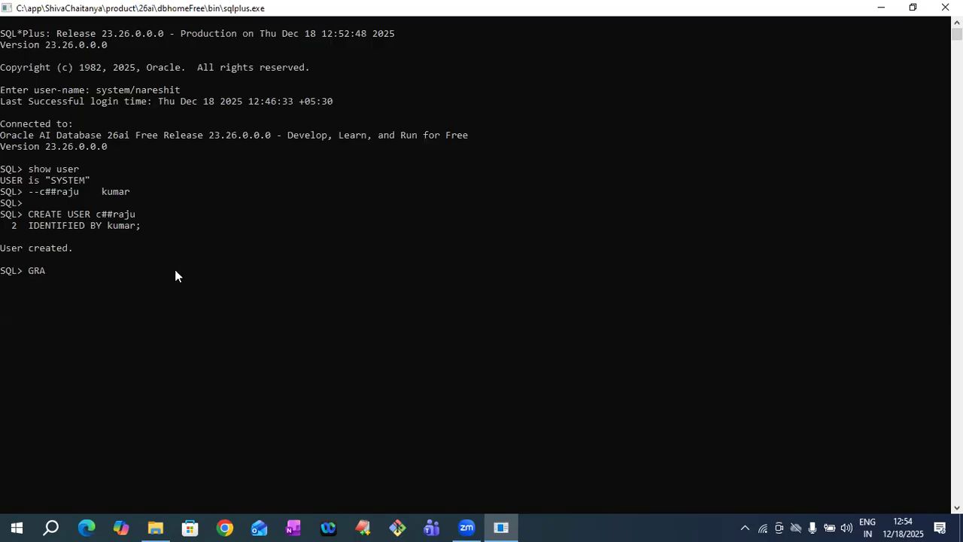
type("connect,")
type("resource, u")
type("nlimited tabl")
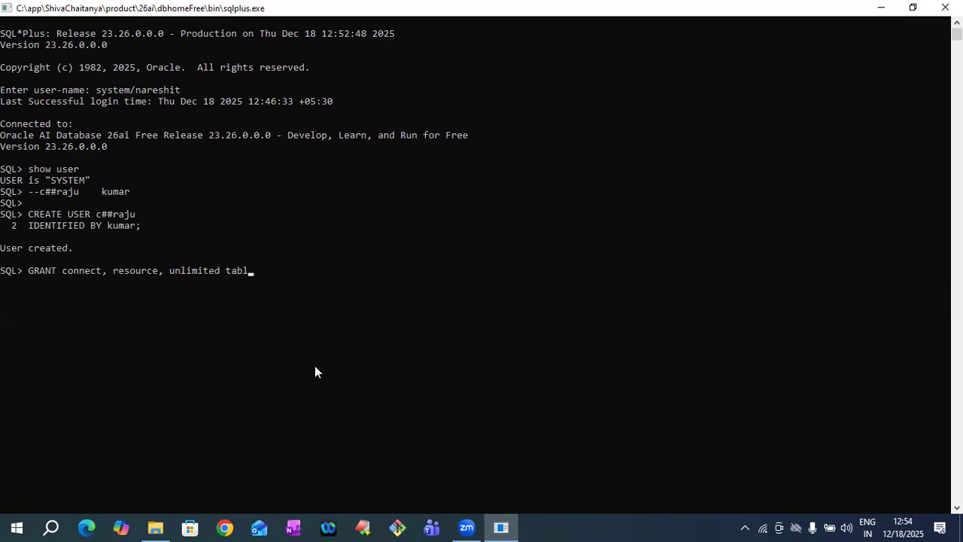
type("espace")
key("Return")
type("TO c##raju;")
key("Return")
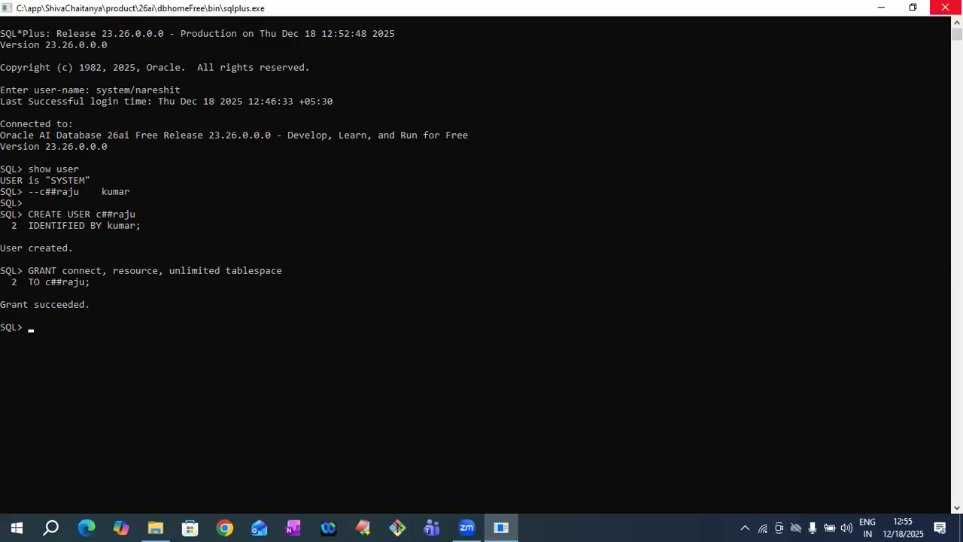
left_click(945, 8)
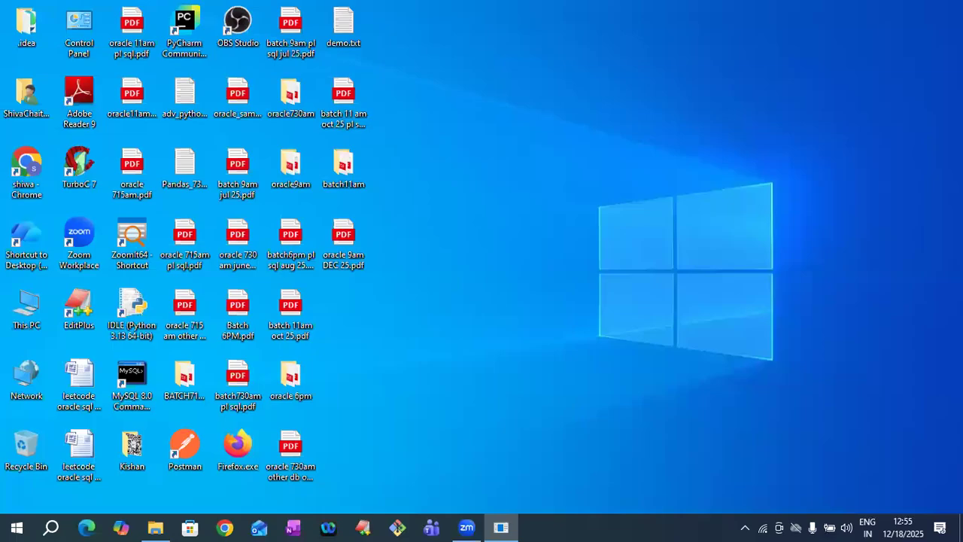
- Start a new SQL*Plus console and log in as c##raju with its password
key("super+r")
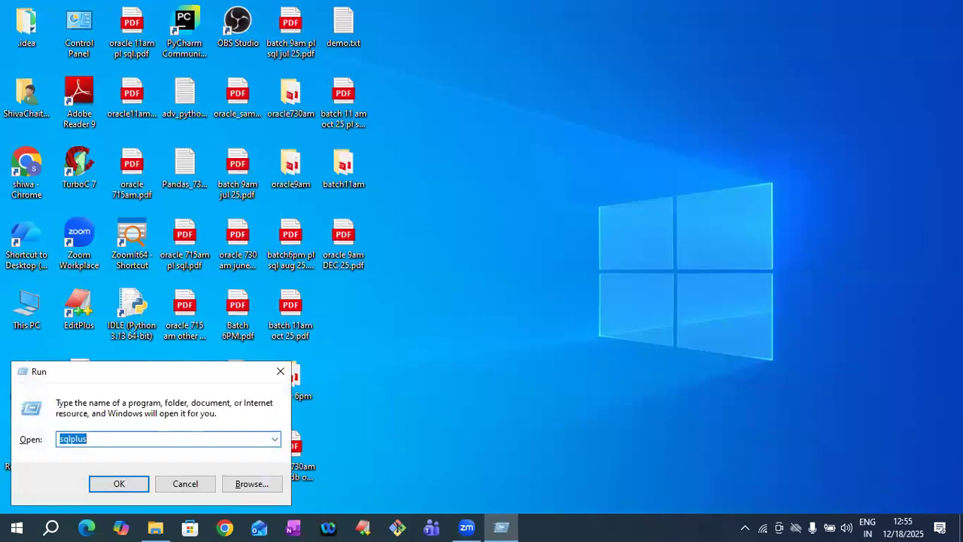
key("Return")
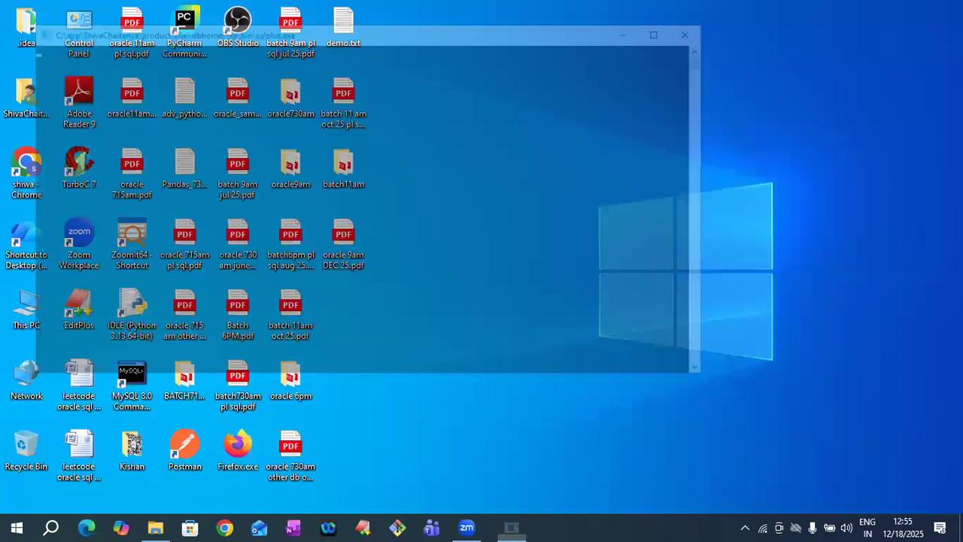
type("c##raju")
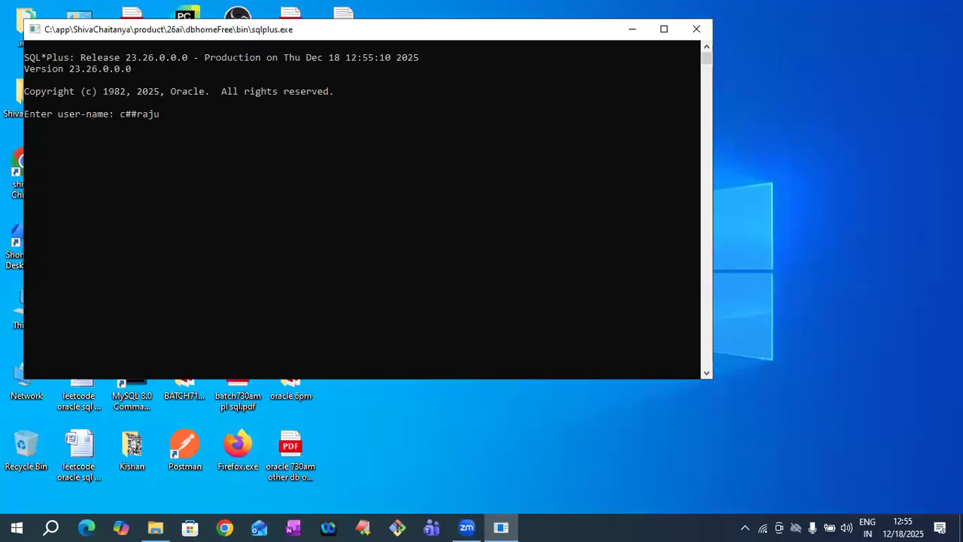
key("Return")
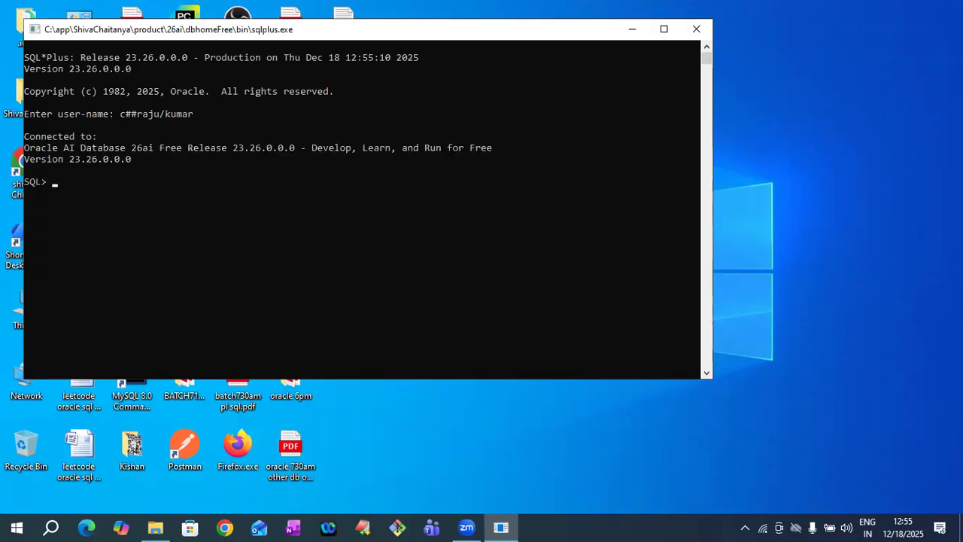
- Confirm the user is C##RAJU, create table t1 (f1 INT), and type insert into t1 values(1)
type("show user")
key("Return")
key("Return")
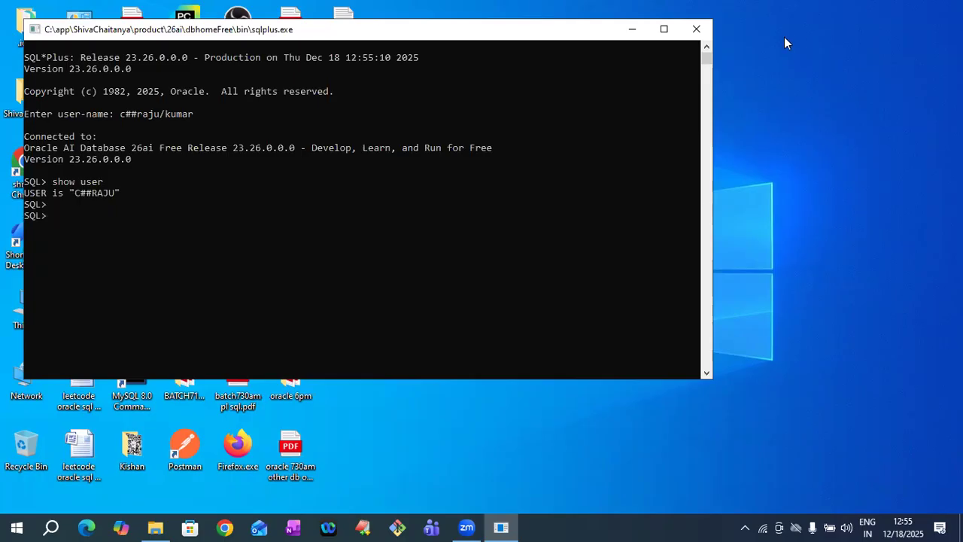
type("CREATE TABE")
key("BackSpace")
type("LE t1")
left_click(122, 113)
left_click_drag(133, 113, 211, 157)
left_click(223, 205)
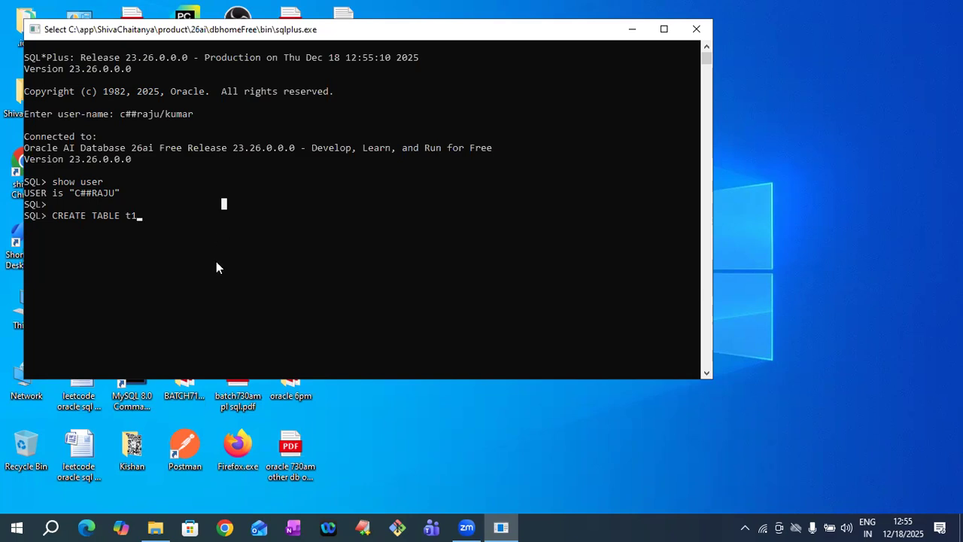
type("(f1 INT)")
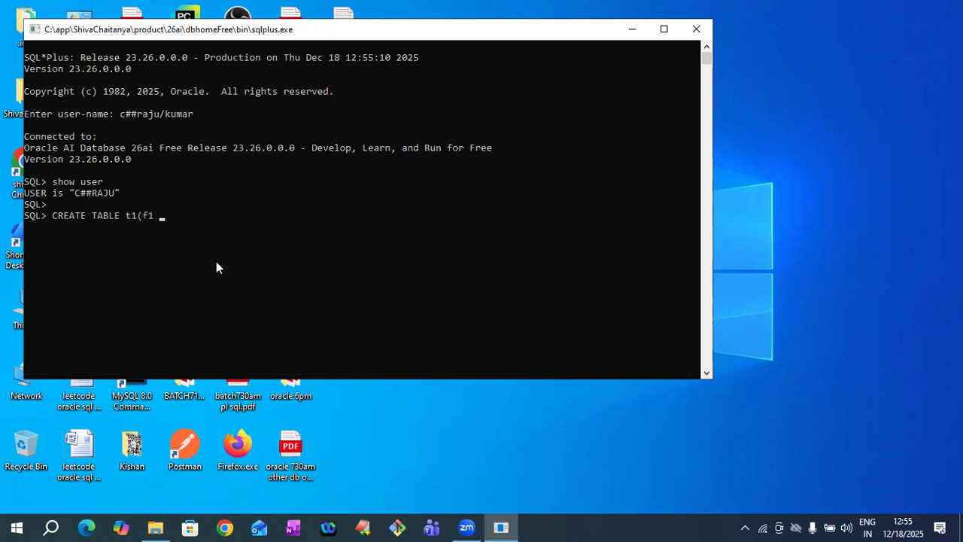
type(";")
key("Return")
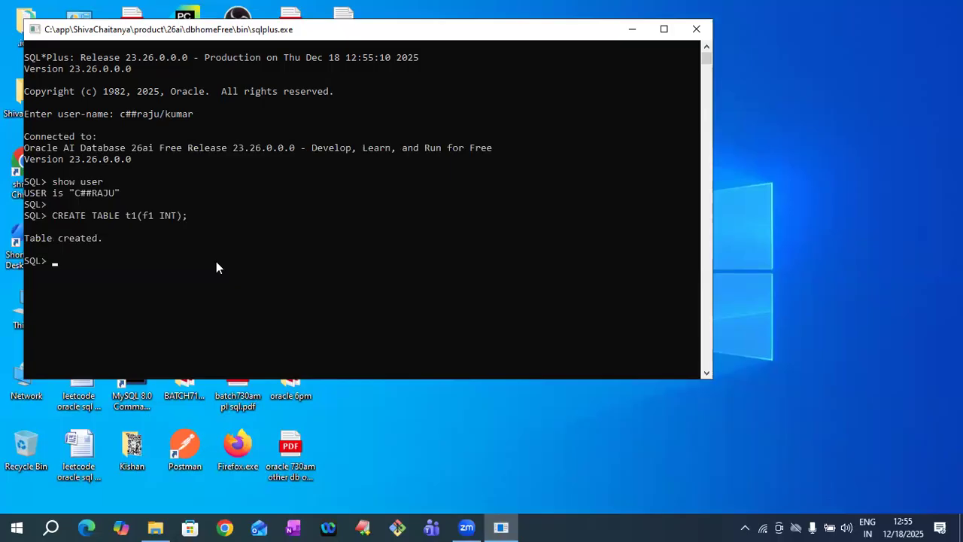
type("insert into t1 values(1);")
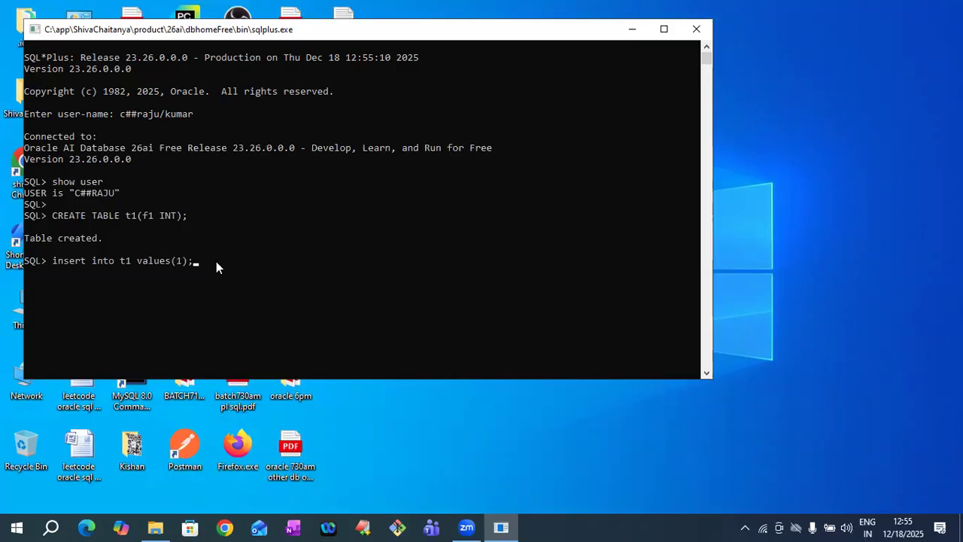
- Insert rows 1 and 2 into t1 and commit them
key("Return")
key("Up")
key("Left")
key("Left")
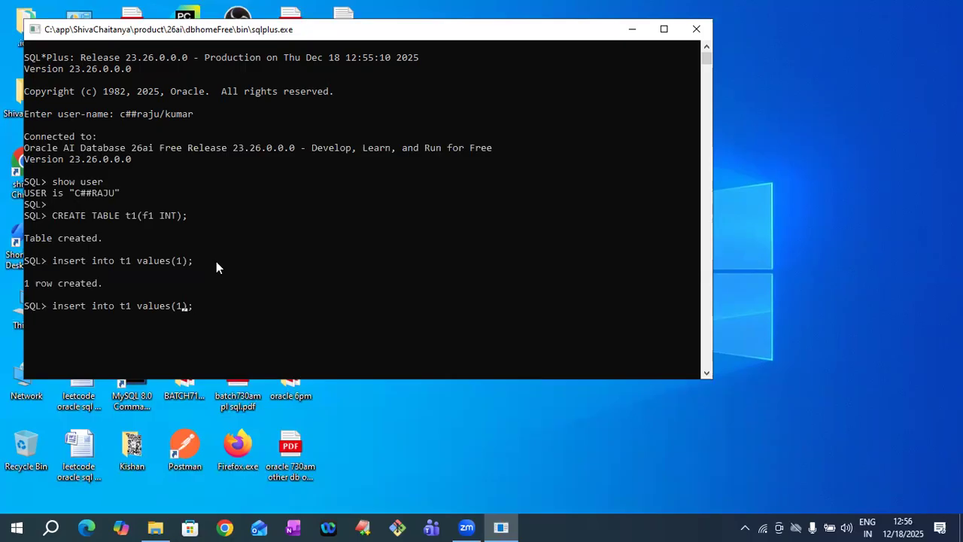
key("Return")
type("commit;")
key("Return")
- Run select * from t1 to list both rows under F1
type("sel")
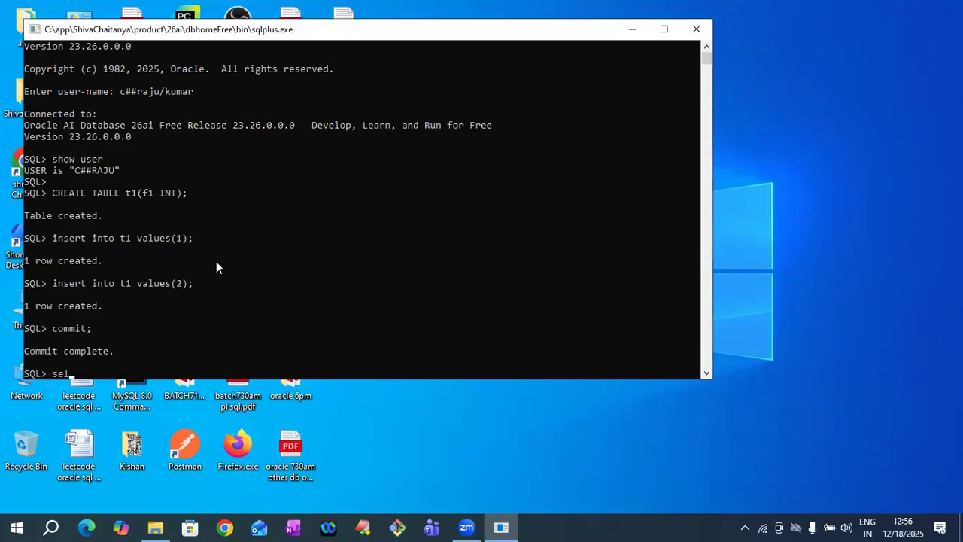
type("ect * from t1;")
key("Return")
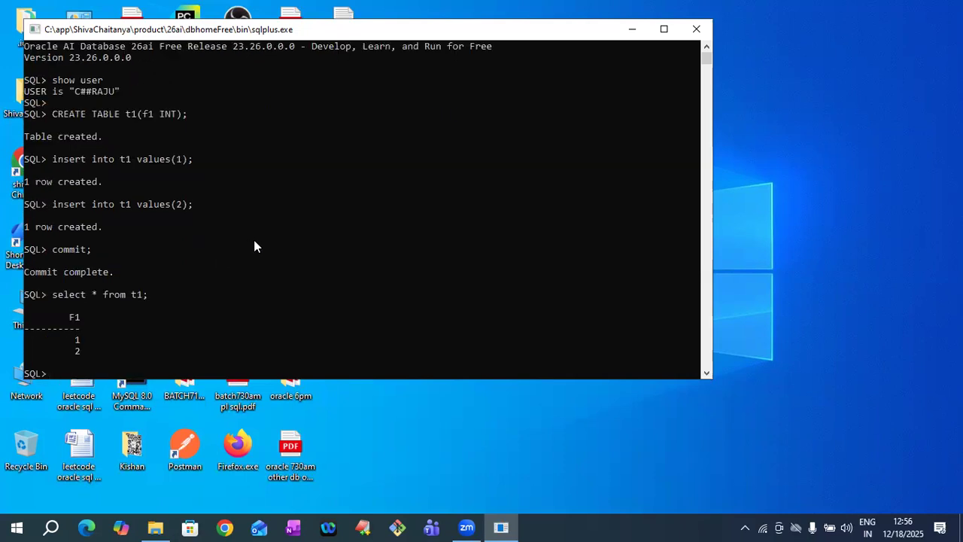
left_click_drag(68, 322, 98, 350)
left_click(128, 343)
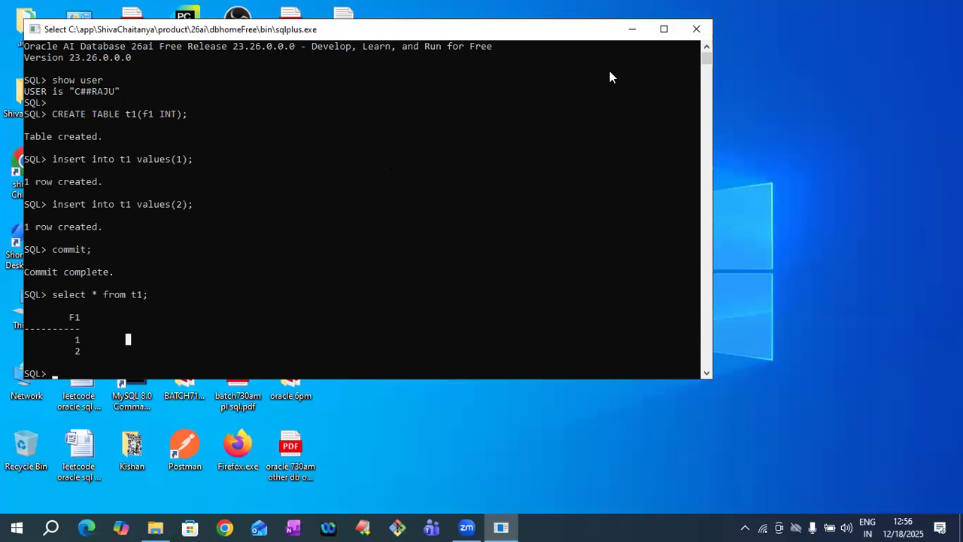
key("super")
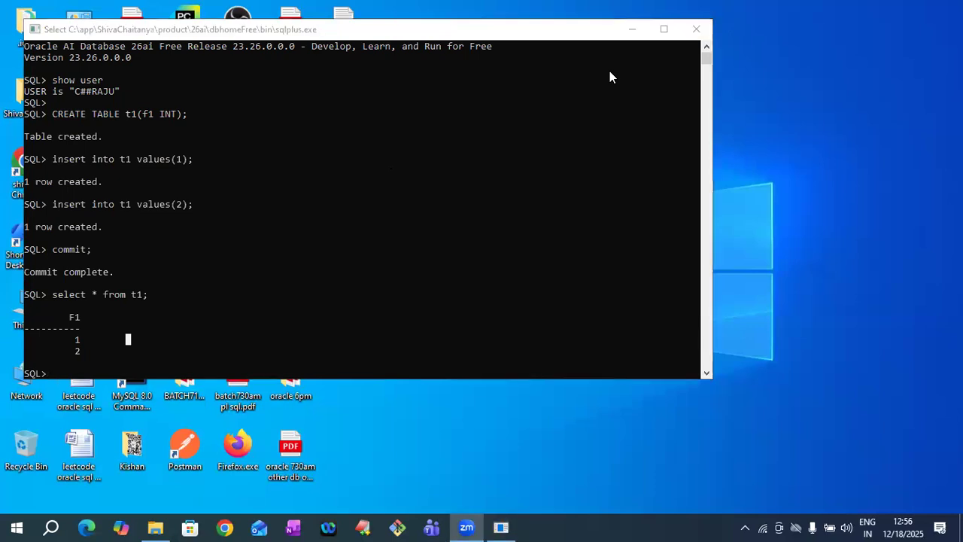